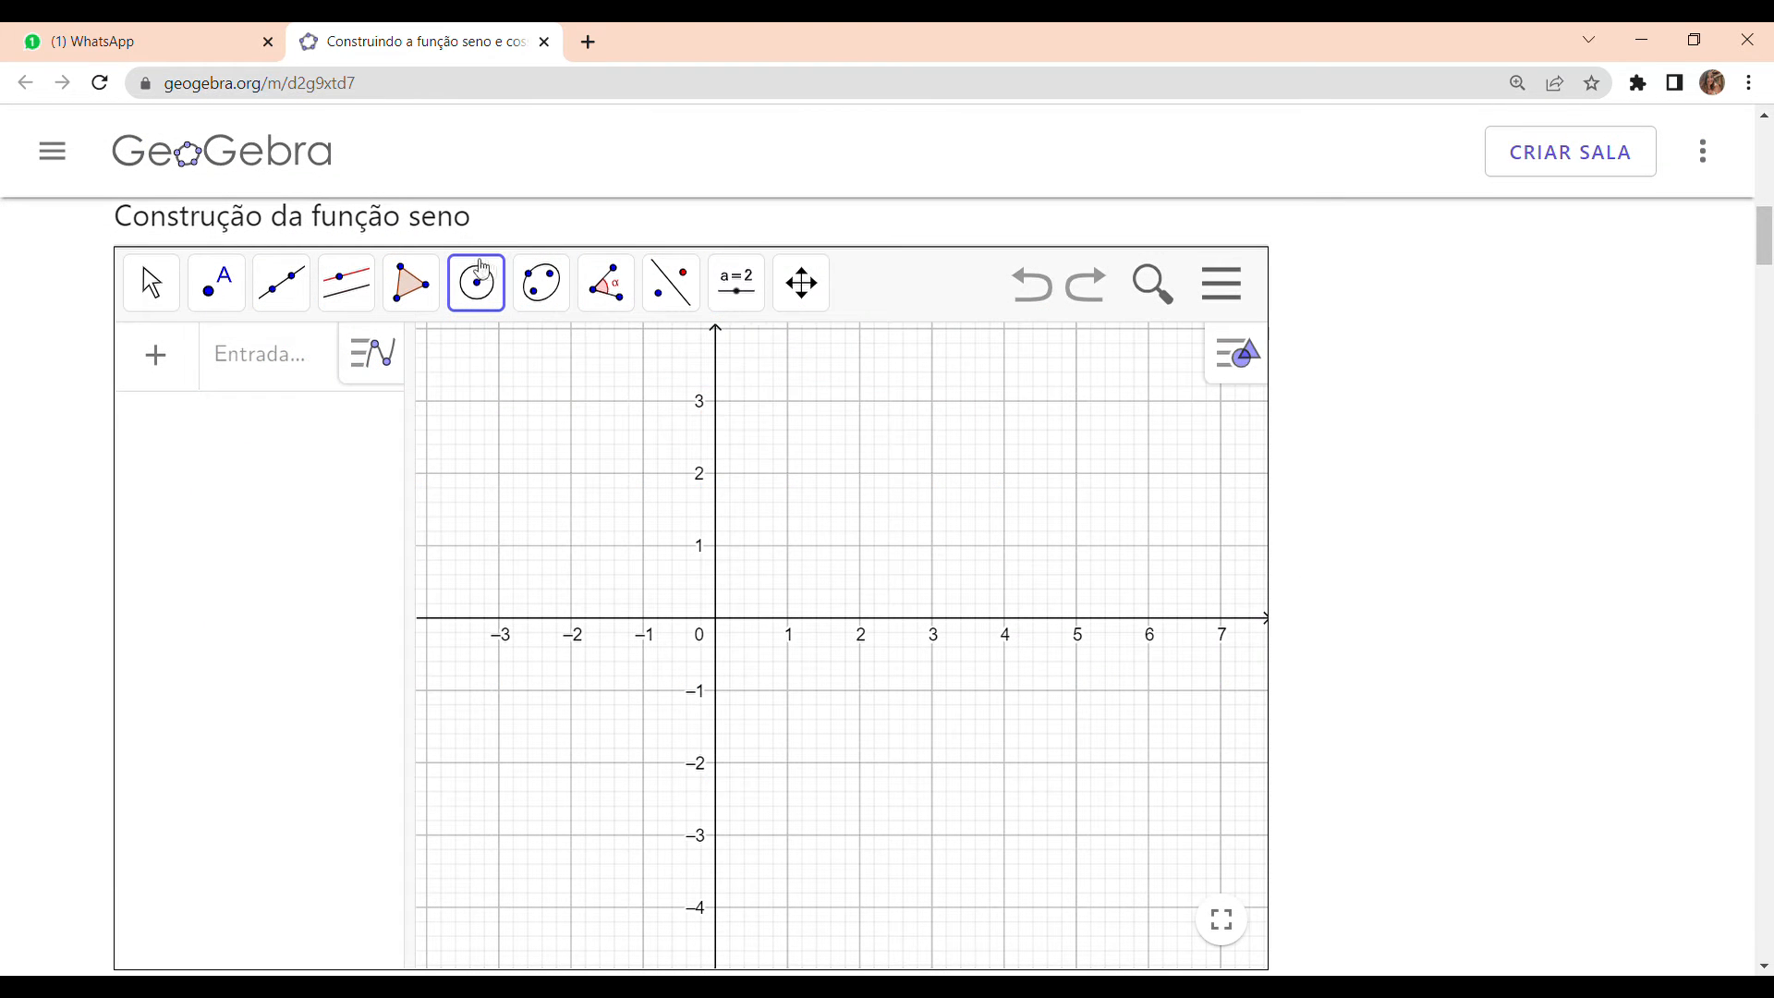
# Draw a circle centred at the origin with radius 1 using the Circle: Center & Radius tool
pyautogui.click(485, 277)
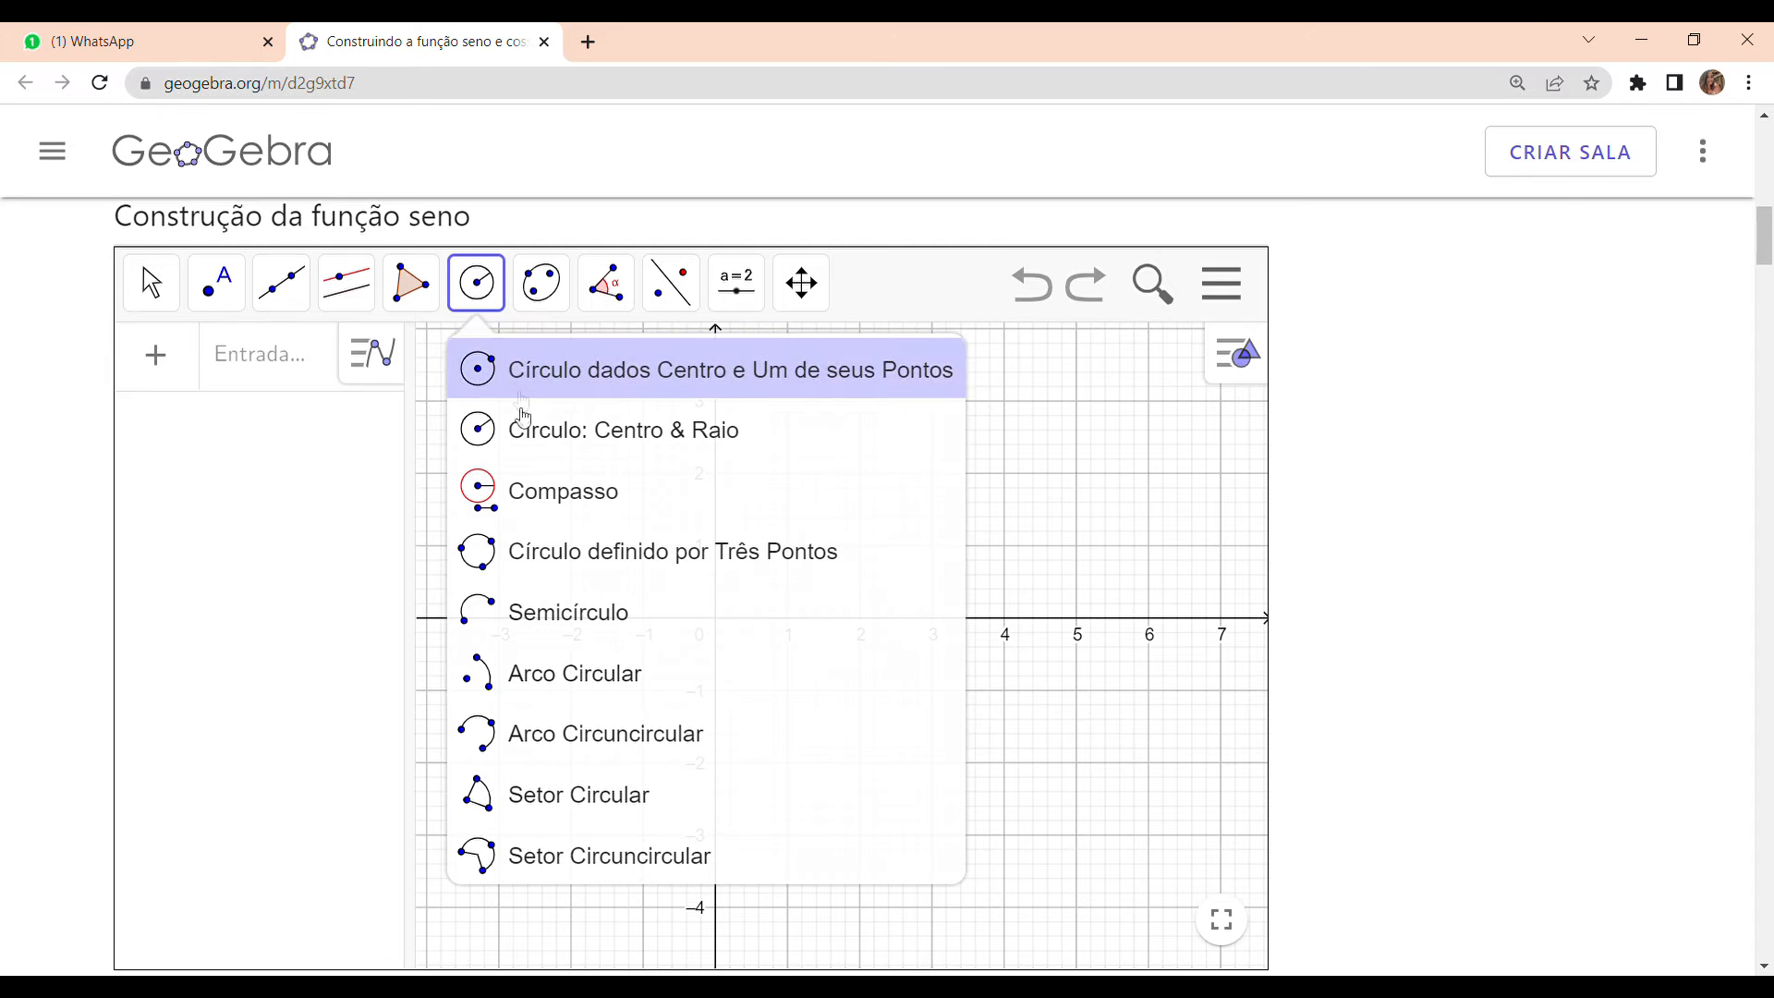
pyautogui.click(564, 445)
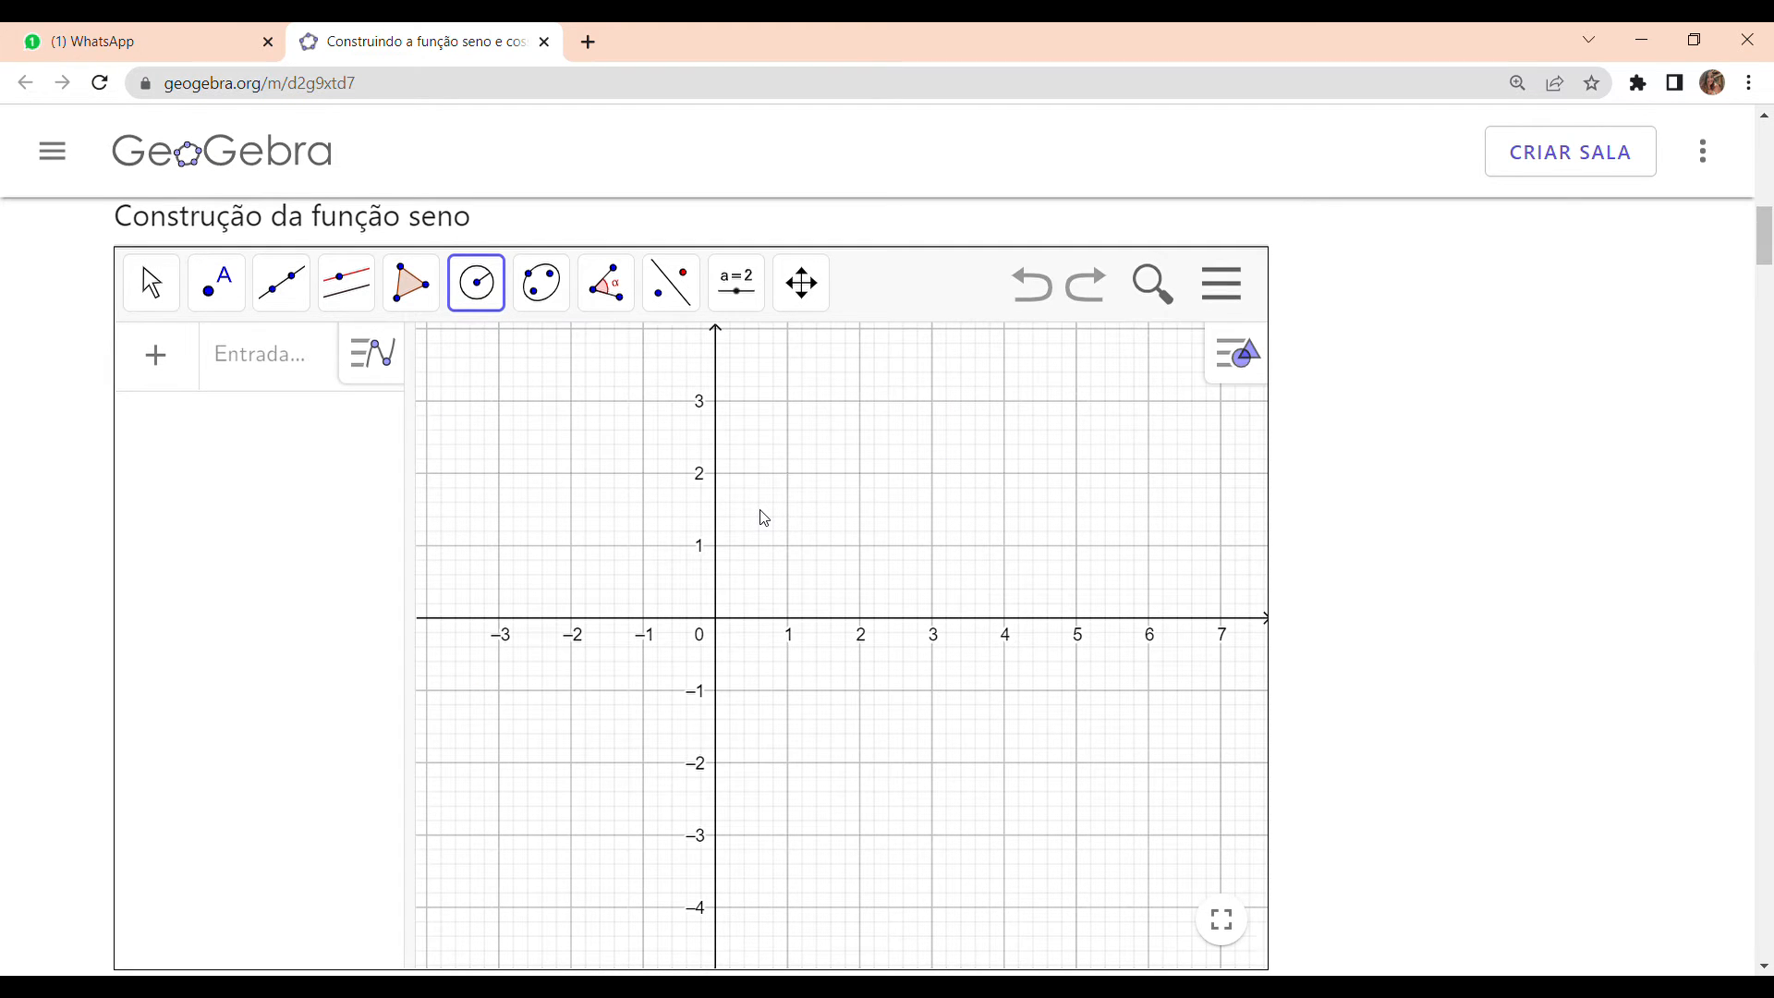
pyautogui.click(716, 619)
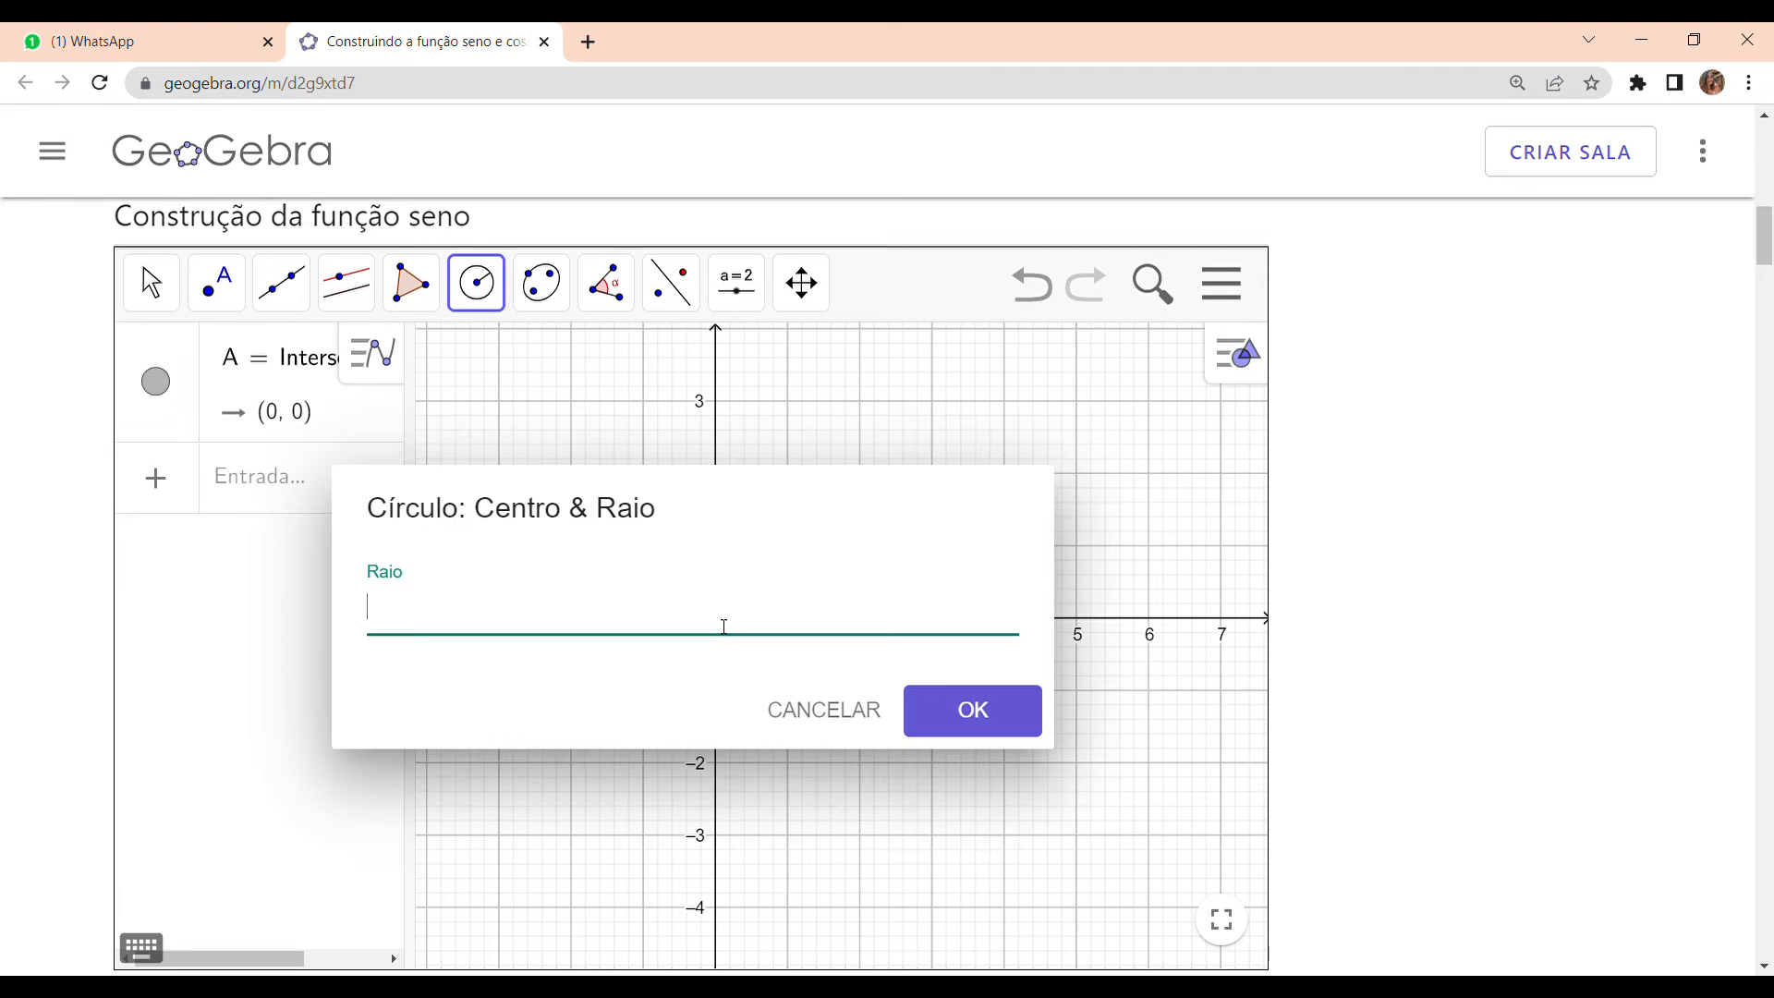
pyautogui.write('1')
pyautogui.click(939, 707)
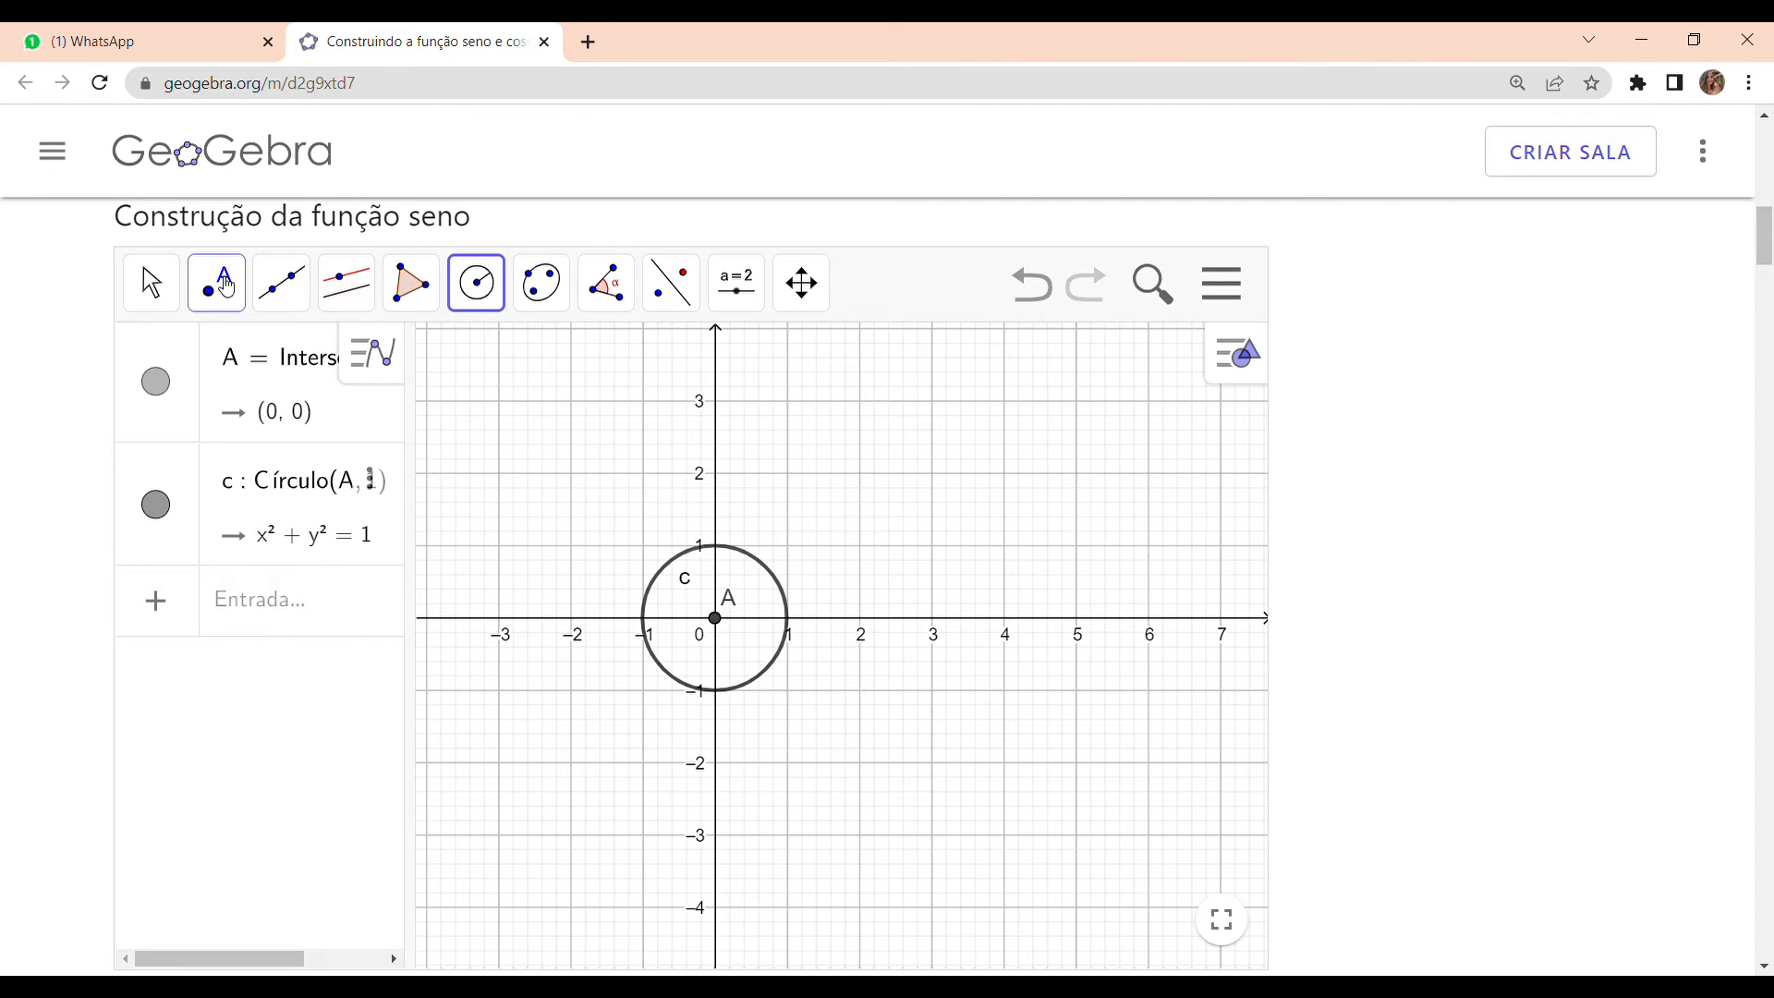
# Place a point on the circle in the first quadrant, at about (0.62, 0.79)
pyautogui.click(226, 288)
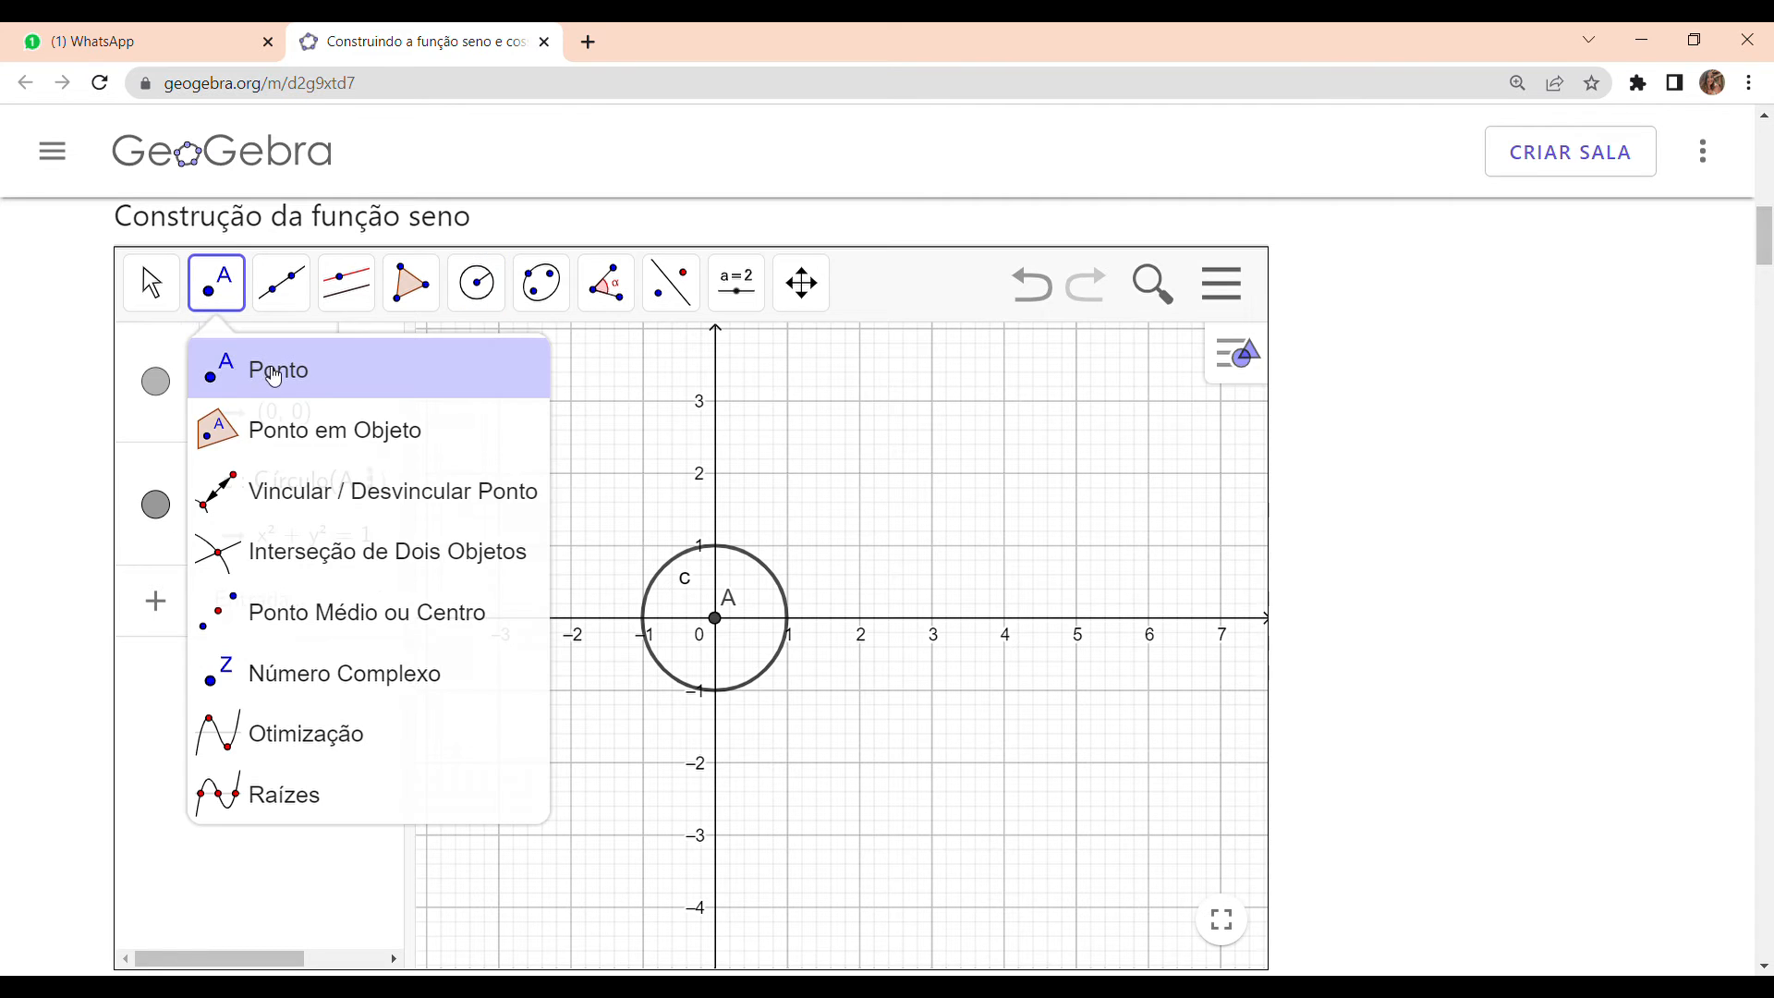
pyautogui.click(323, 381)
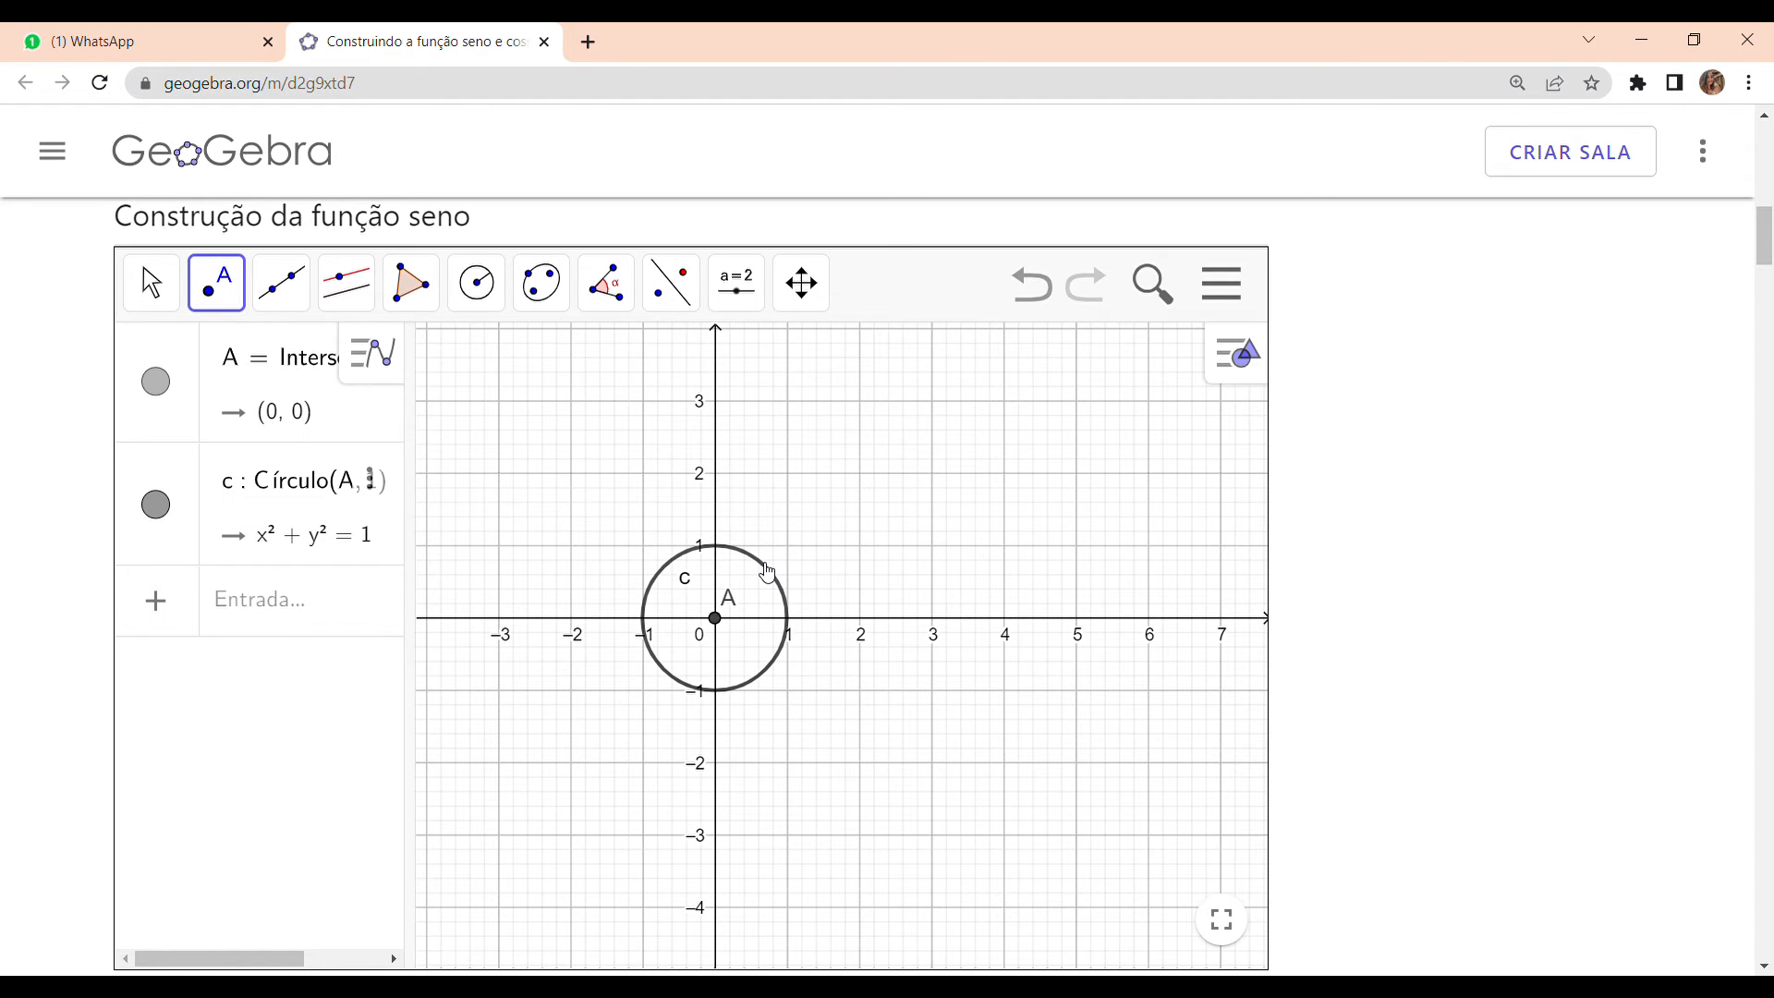
pyautogui.click(765, 569)
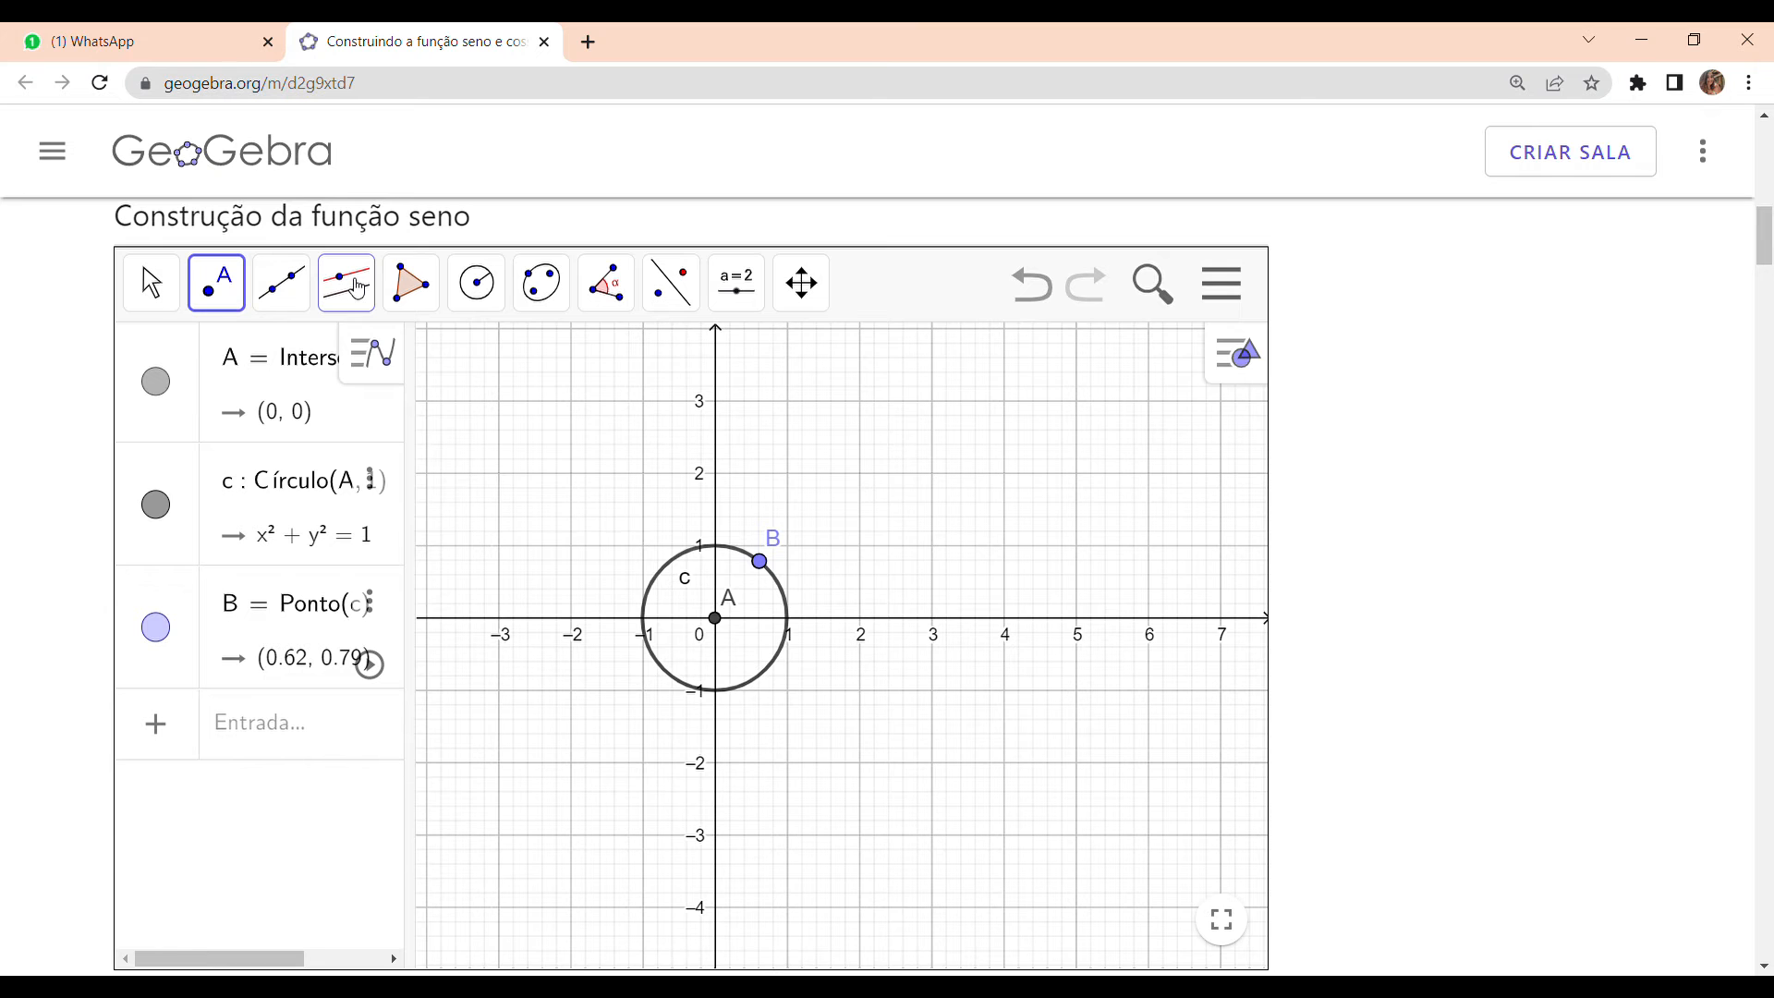
# Construct a line through point B parallel to the y-axis
pyautogui.click(358, 289)
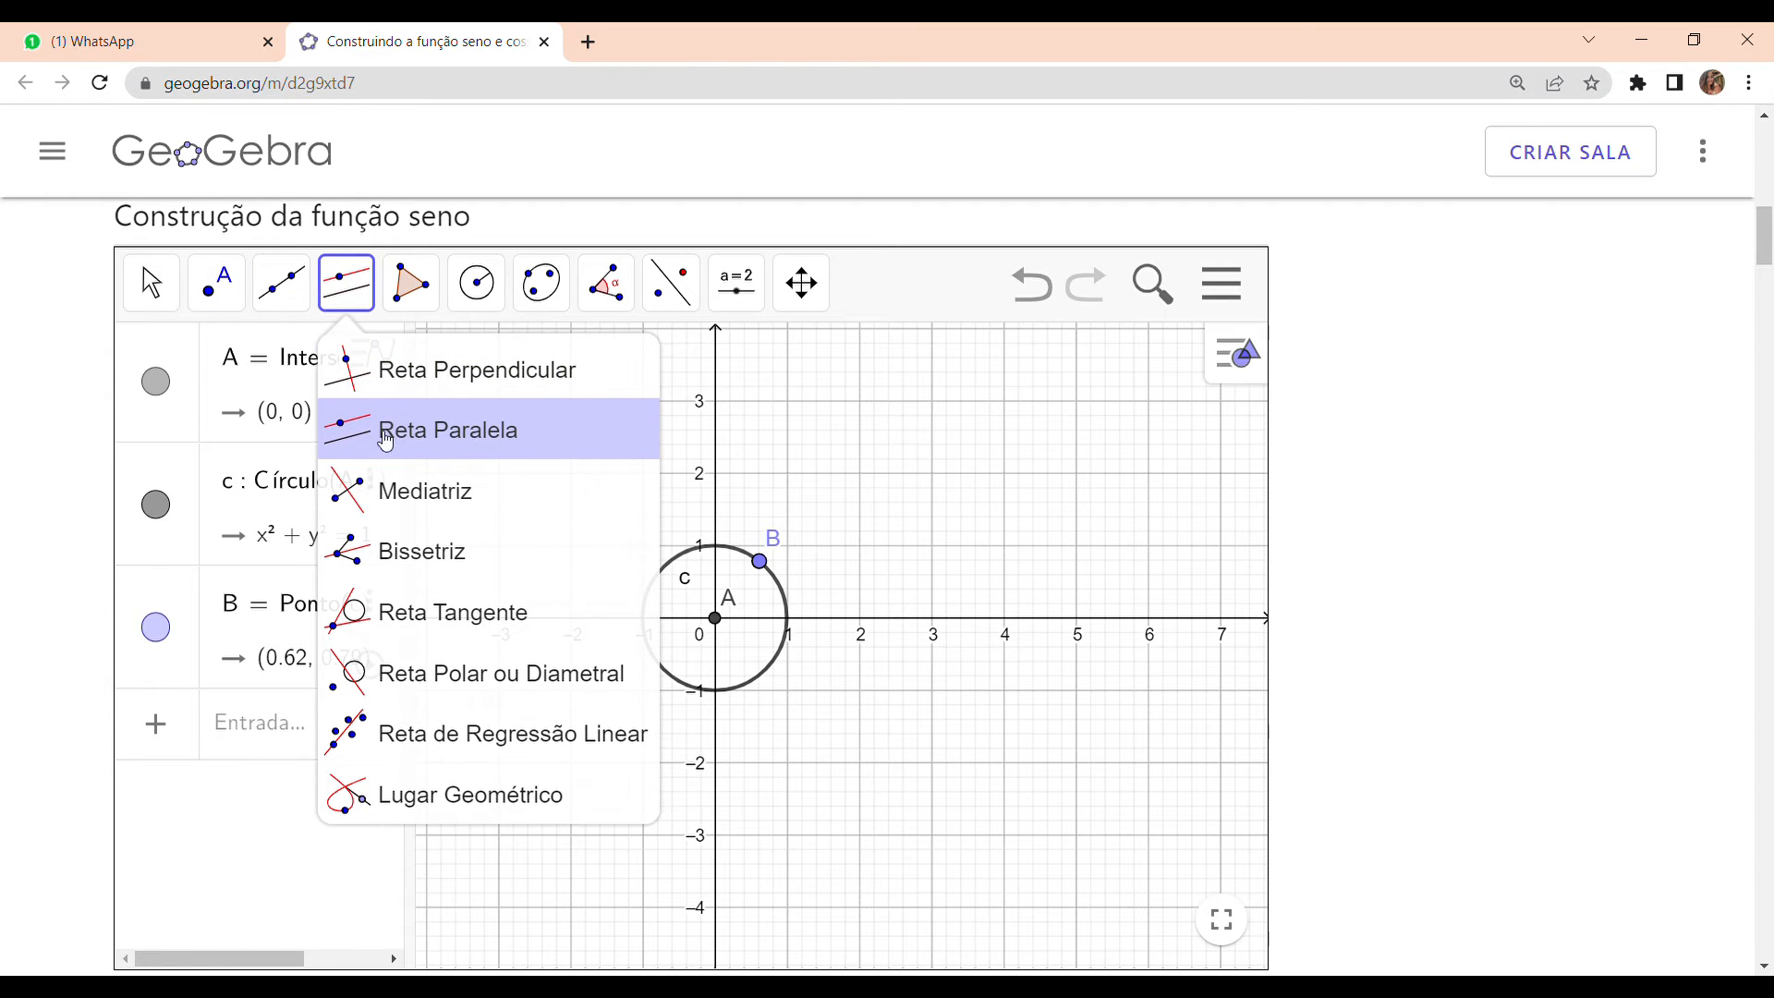
pyautogui.click(505, 430)
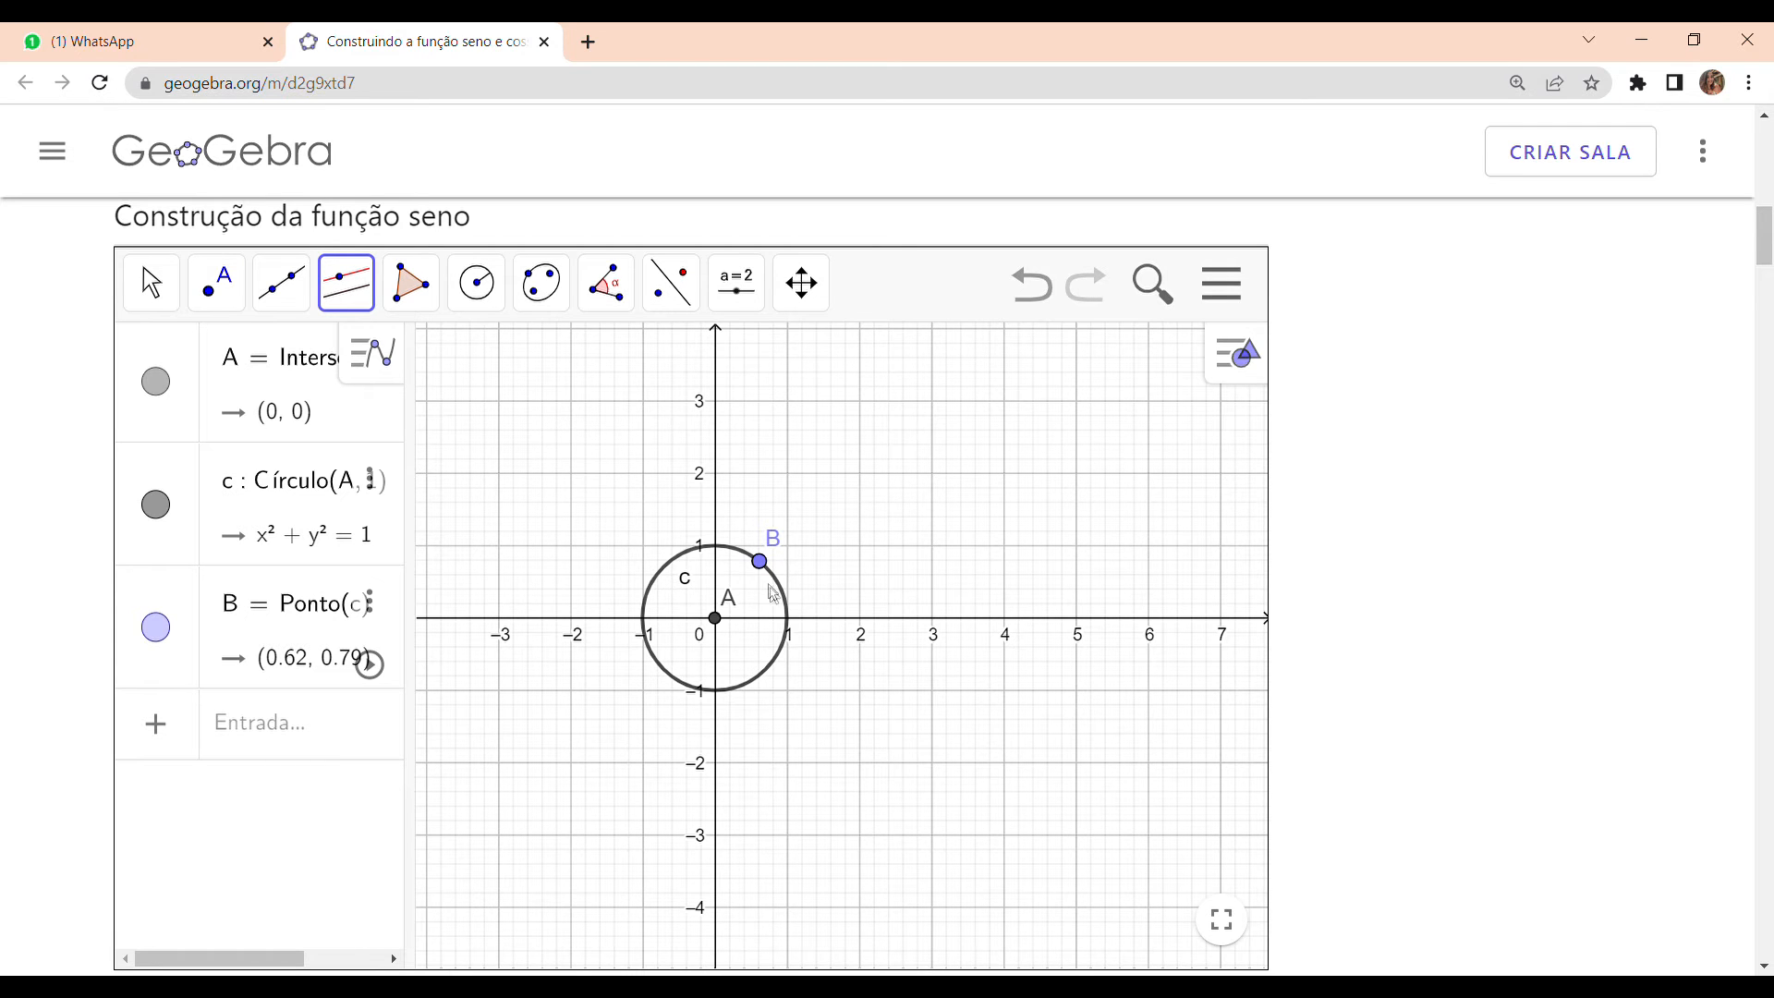
pyautogui.click(762, 565)
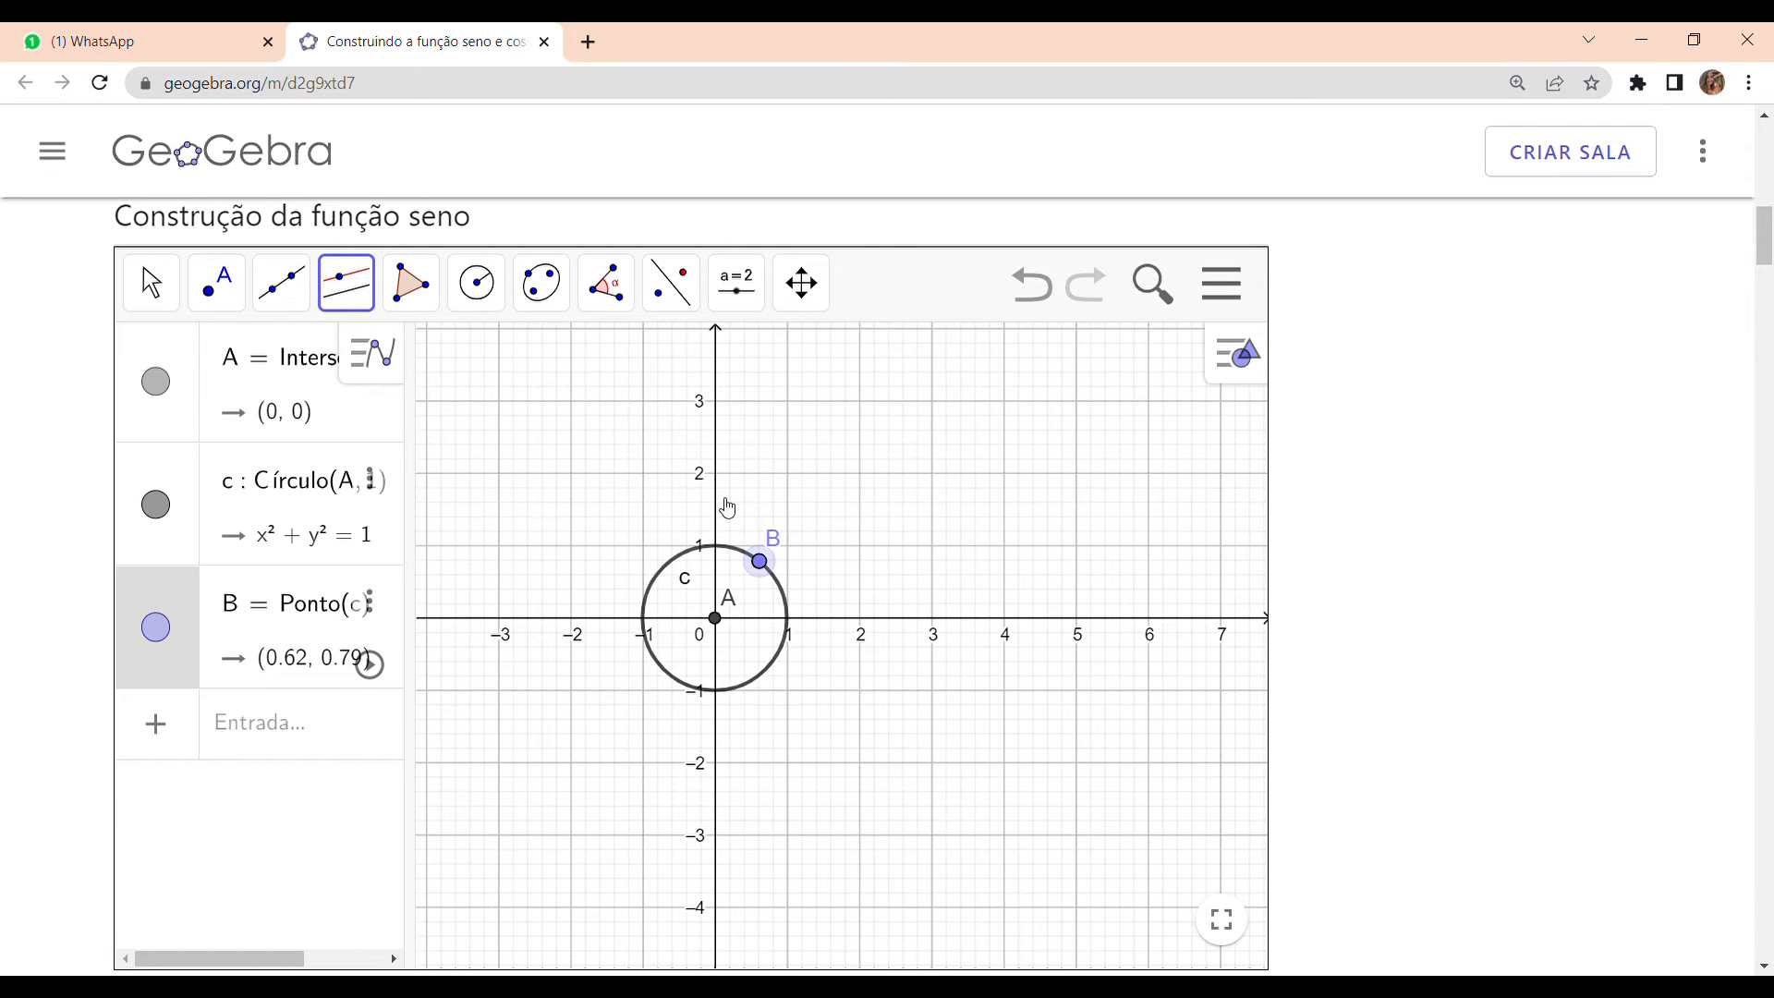
pyautogui.click(717, 504)
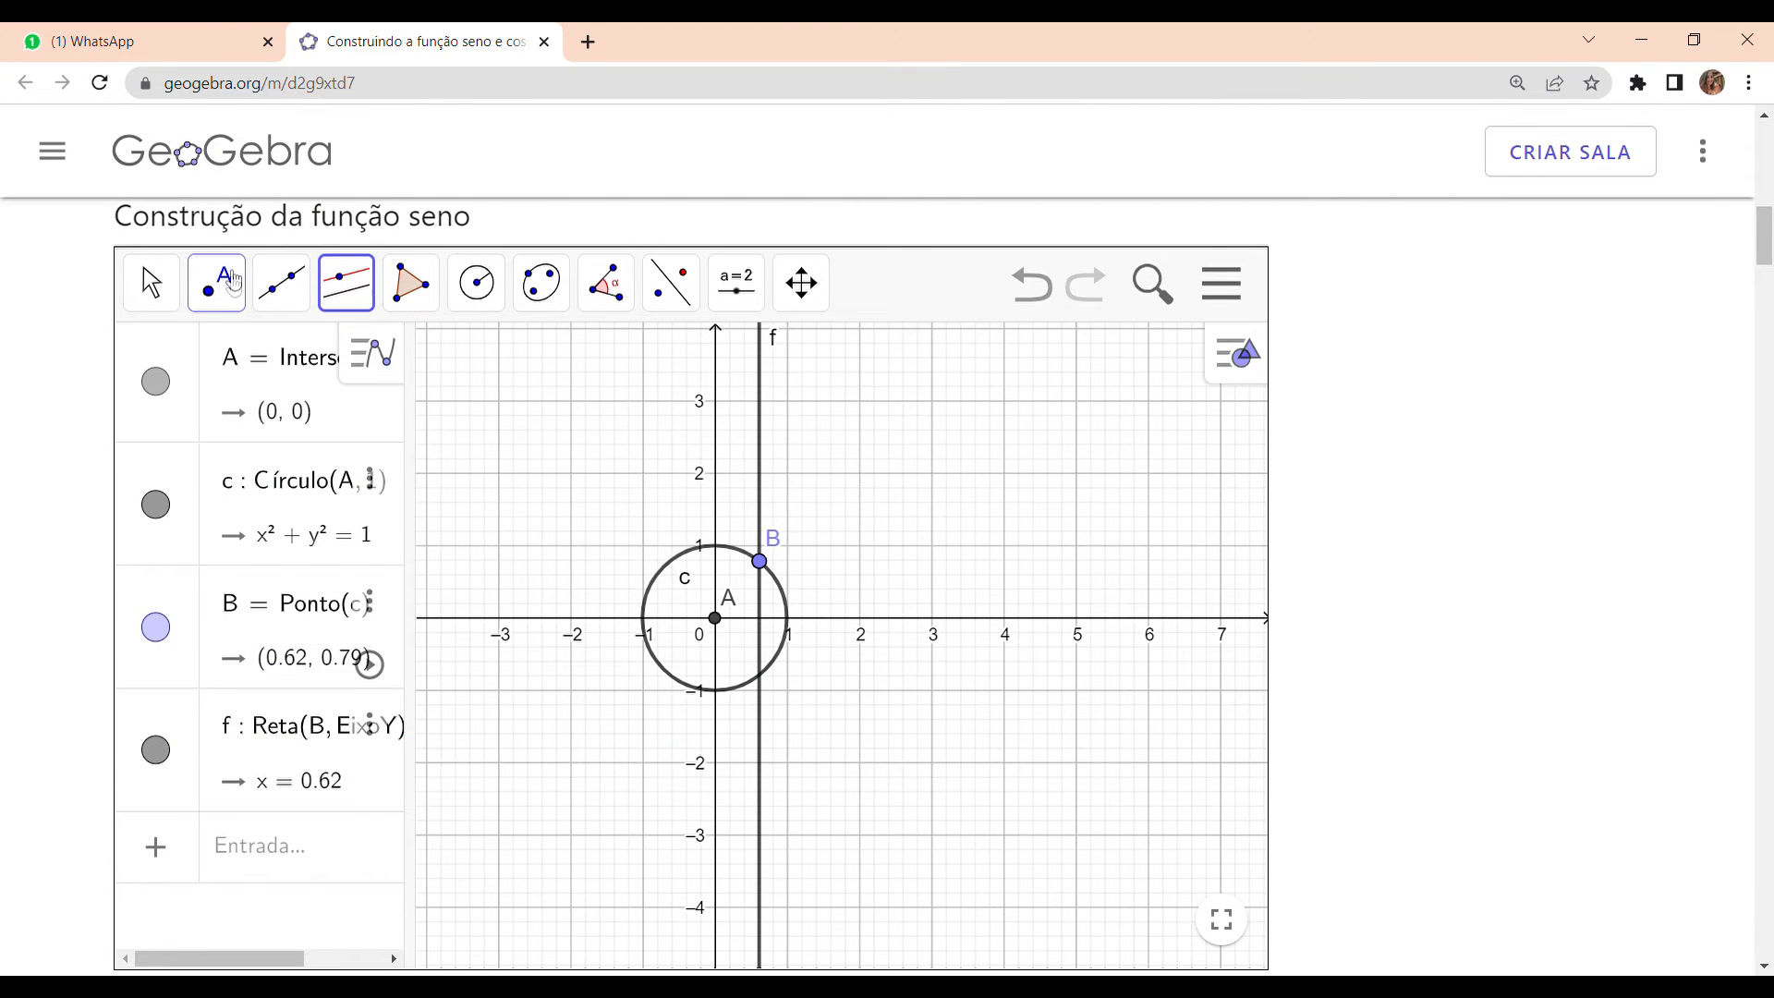
# Mark the intersection of the vertical line through B with the x-axis, and hide that line
pyautogui.click(218, 279)
pyautogui.click(218, 279)
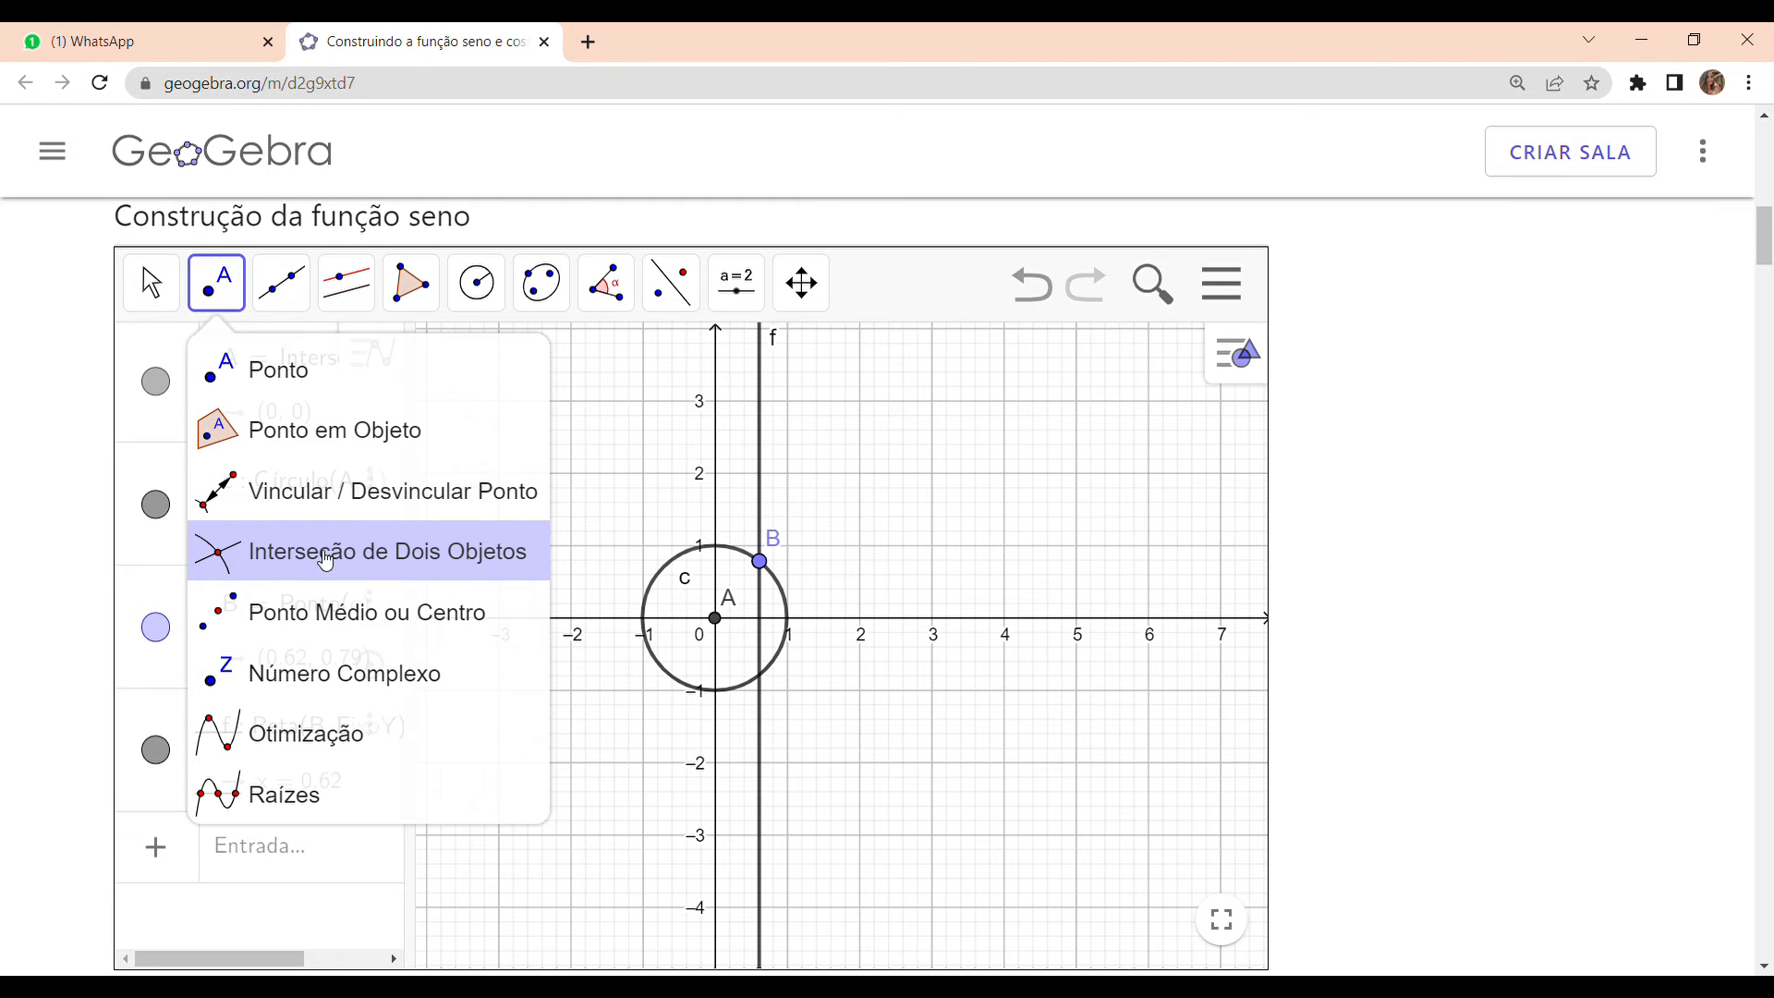
pyautogui.click(325, 555)
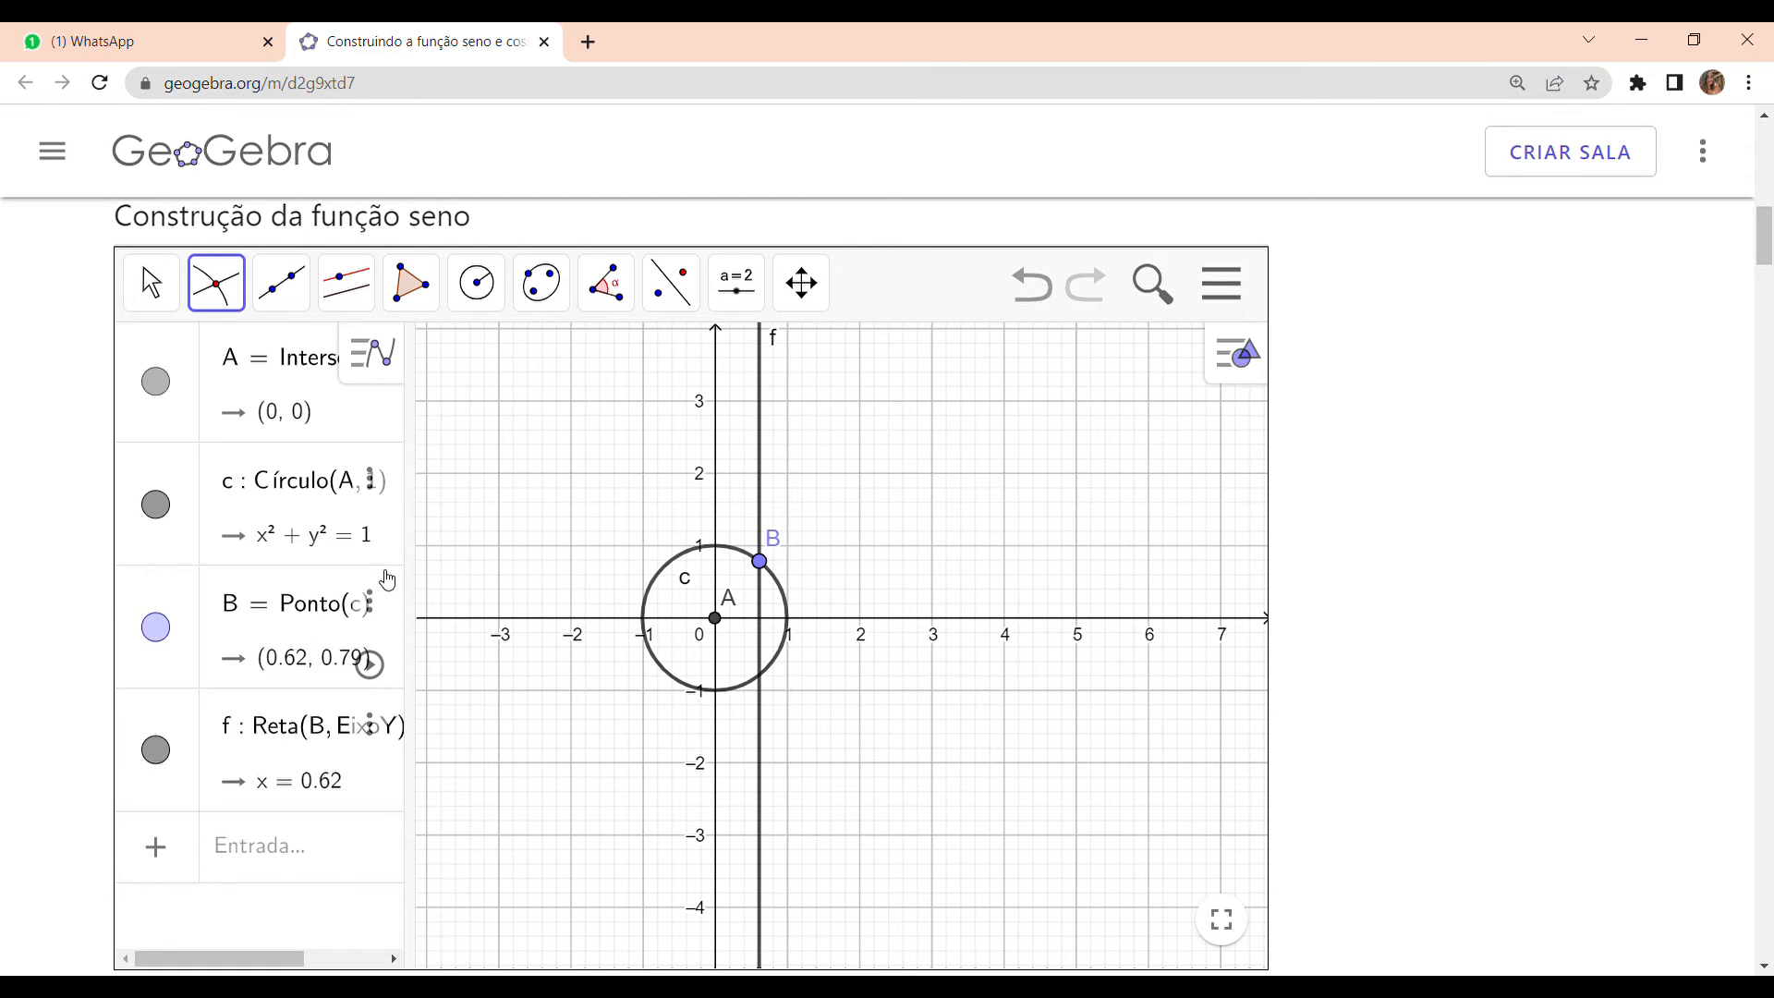
pyautogui.click(763, 522)
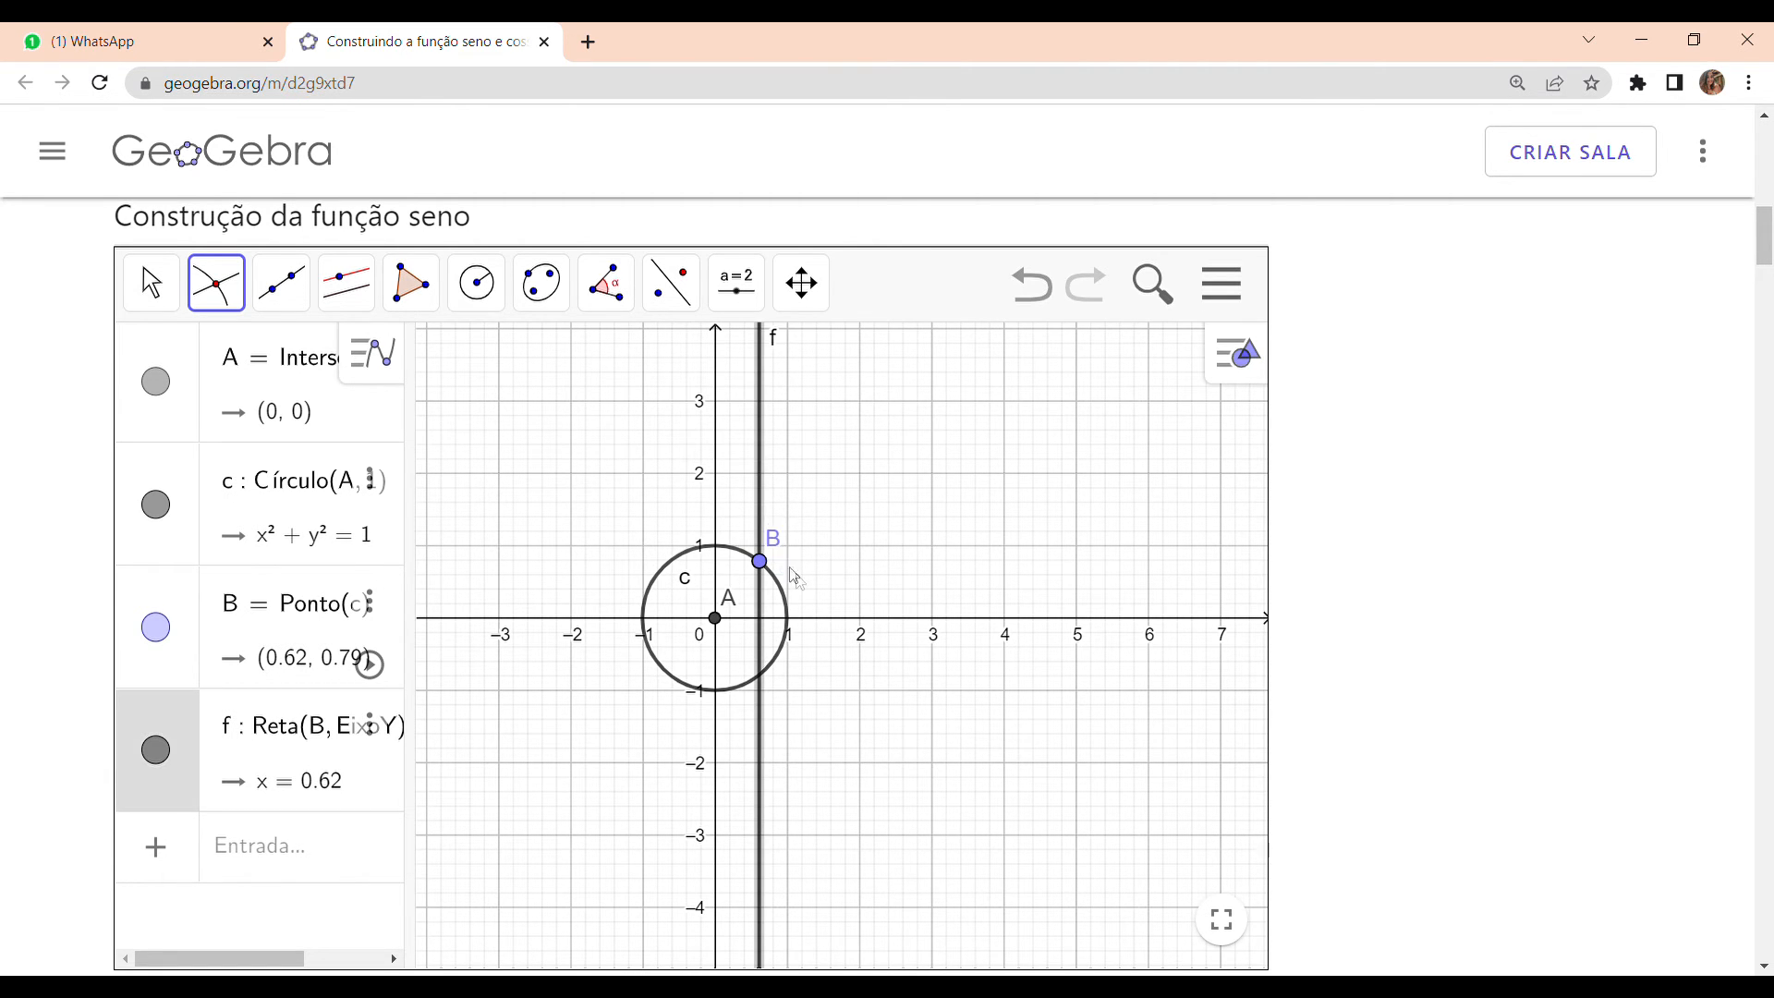
pyautogui.click(854, 629)
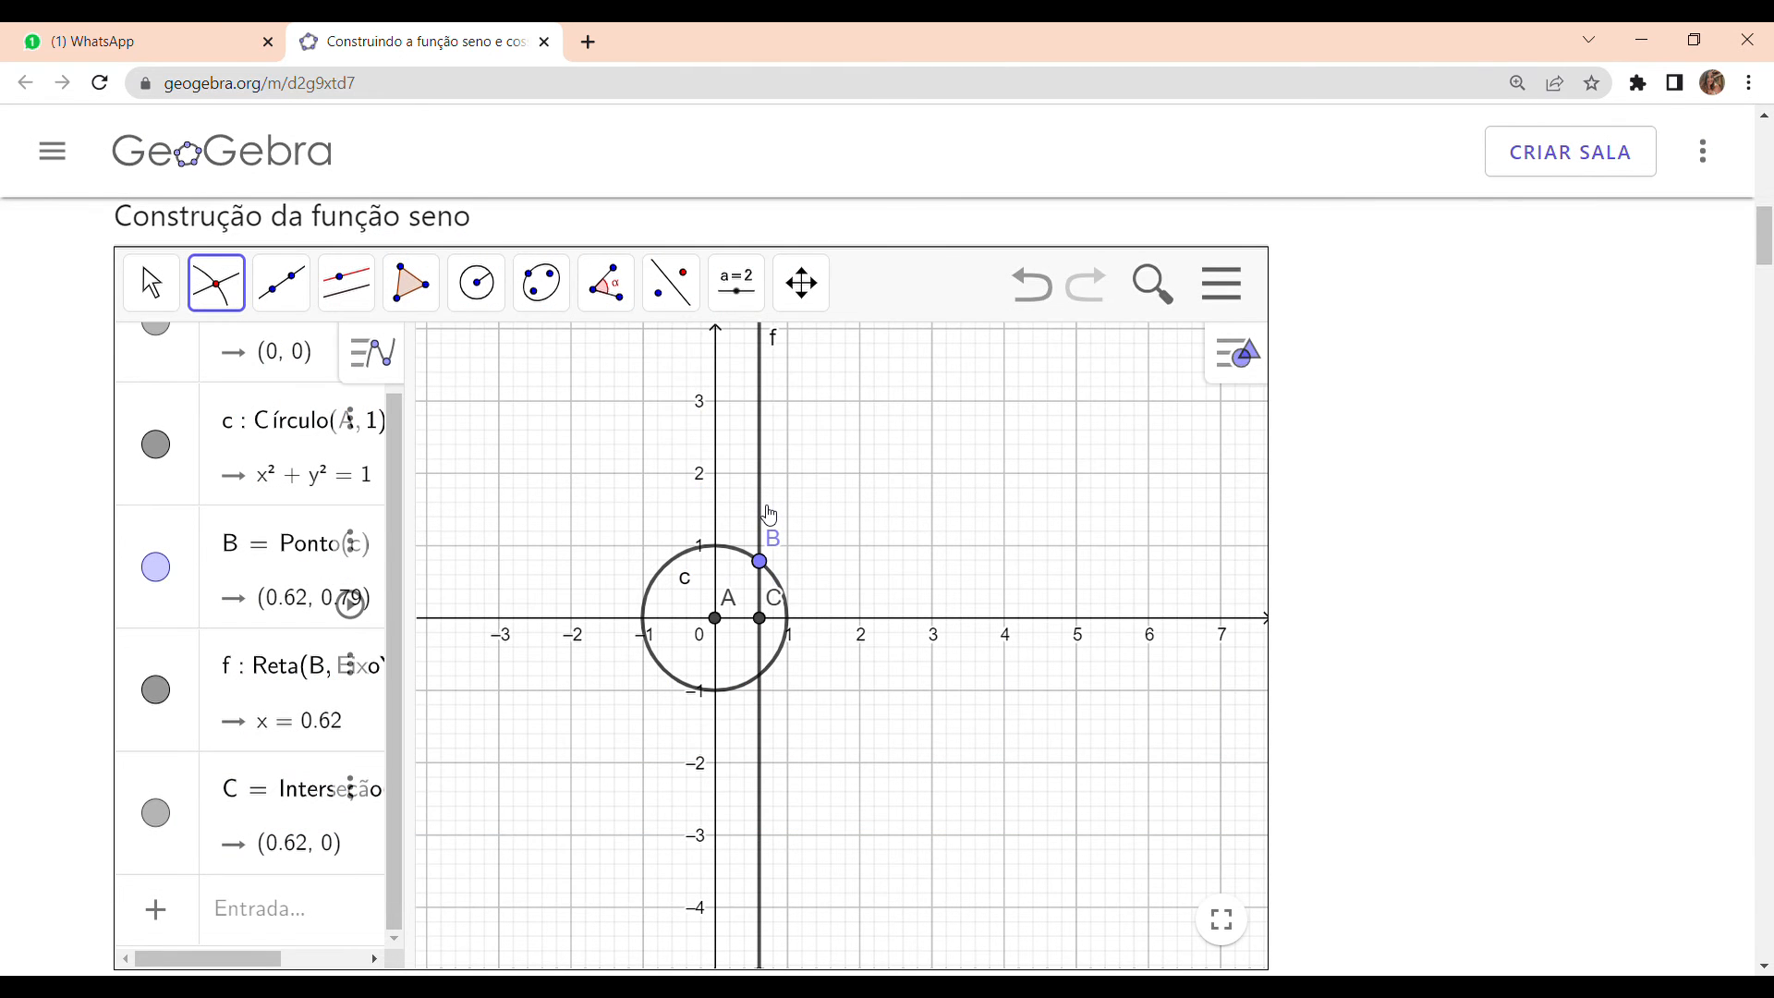
pyautogui.rightClick(761, 513)
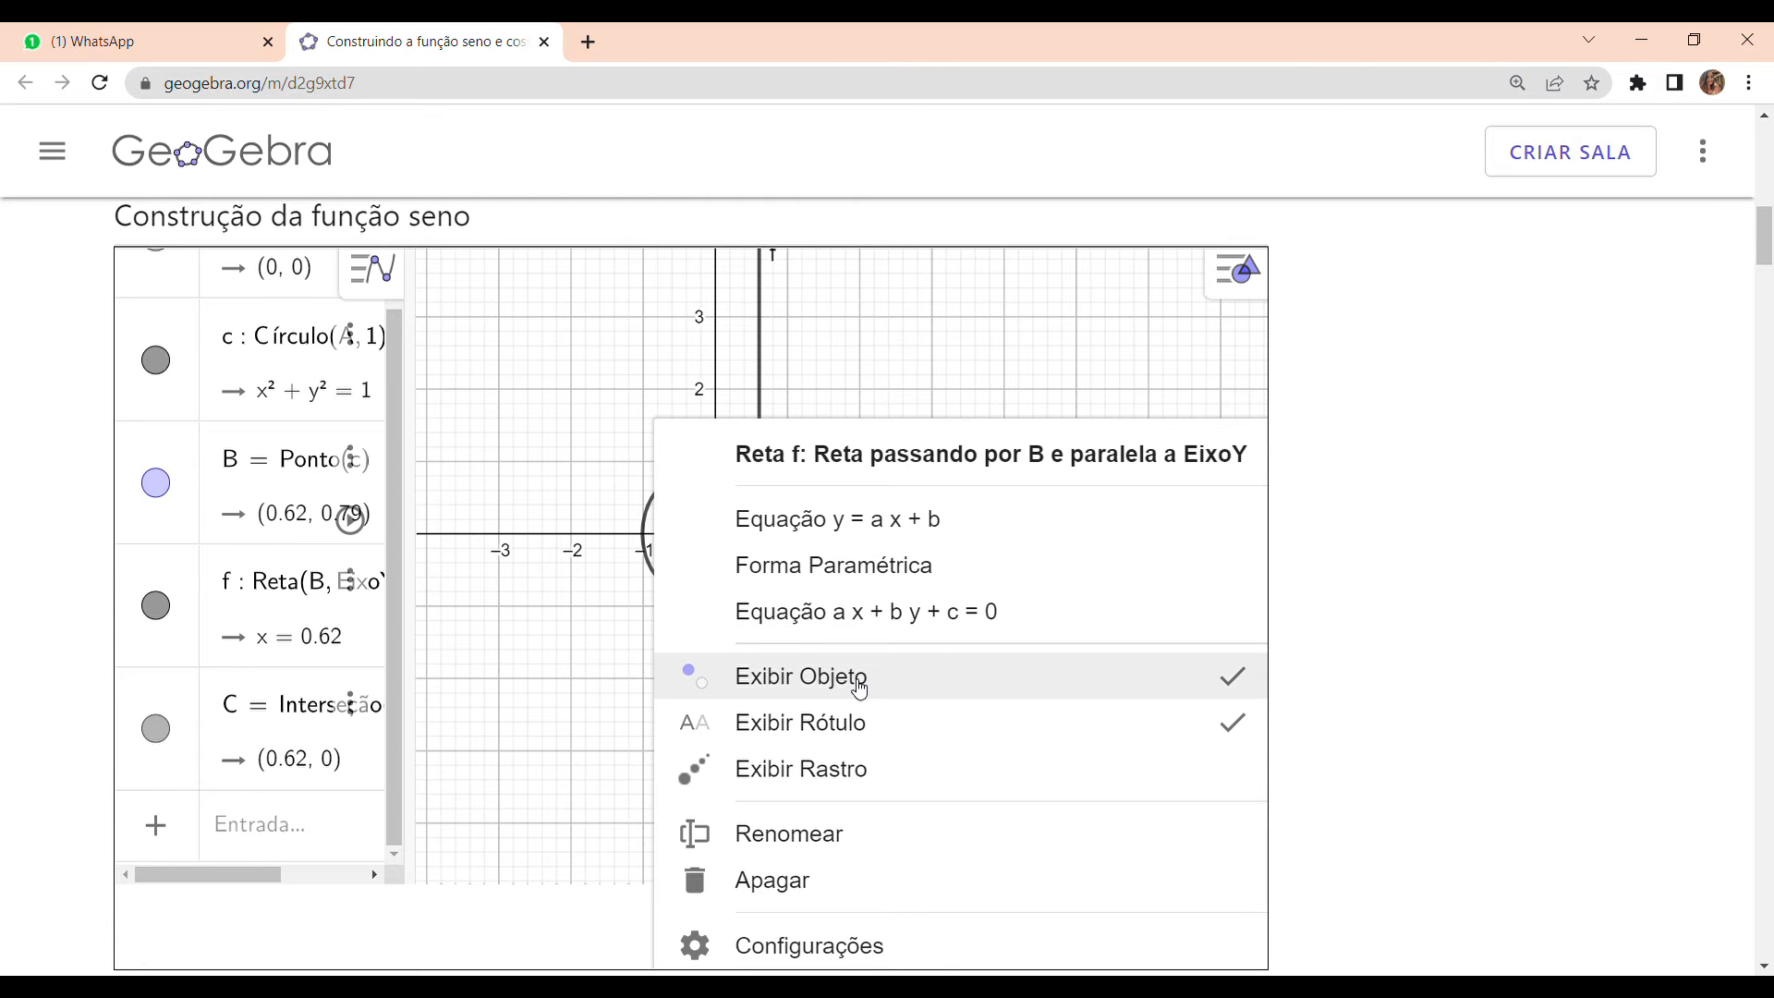
pyautogui.click(859, 682)
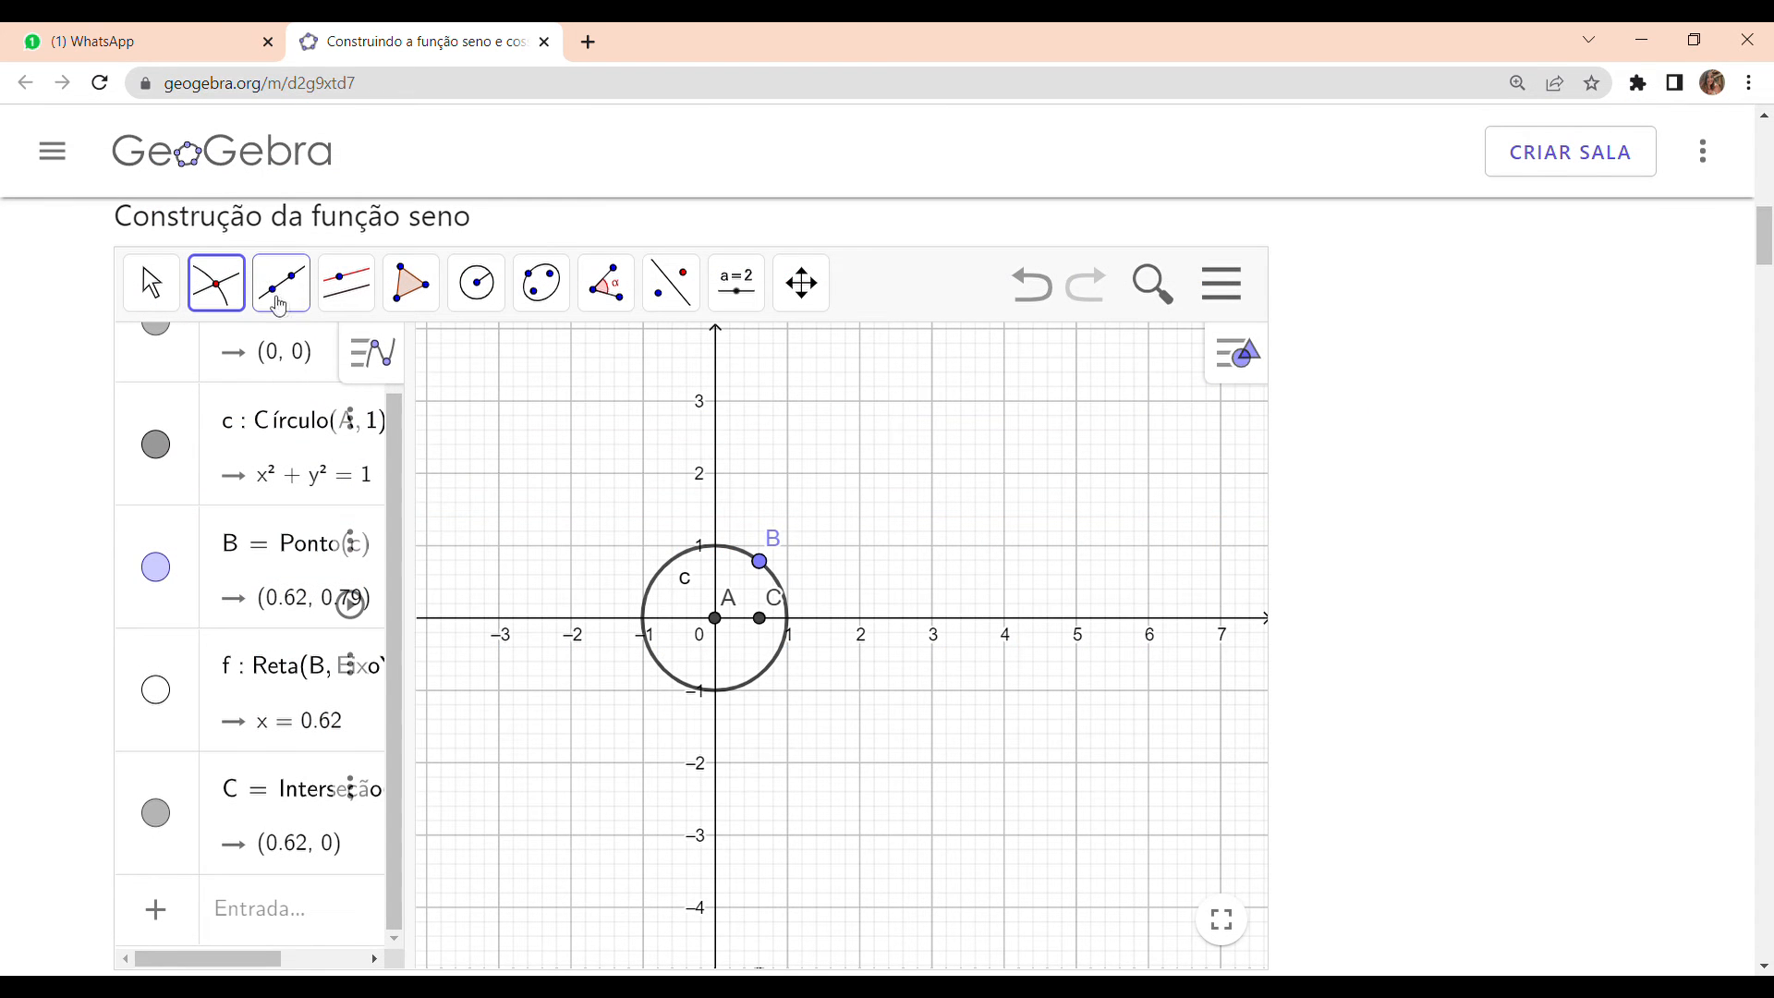
# Draw segments from A to B and from B to C with the Segment tool
pyautogui.click(290, 280)
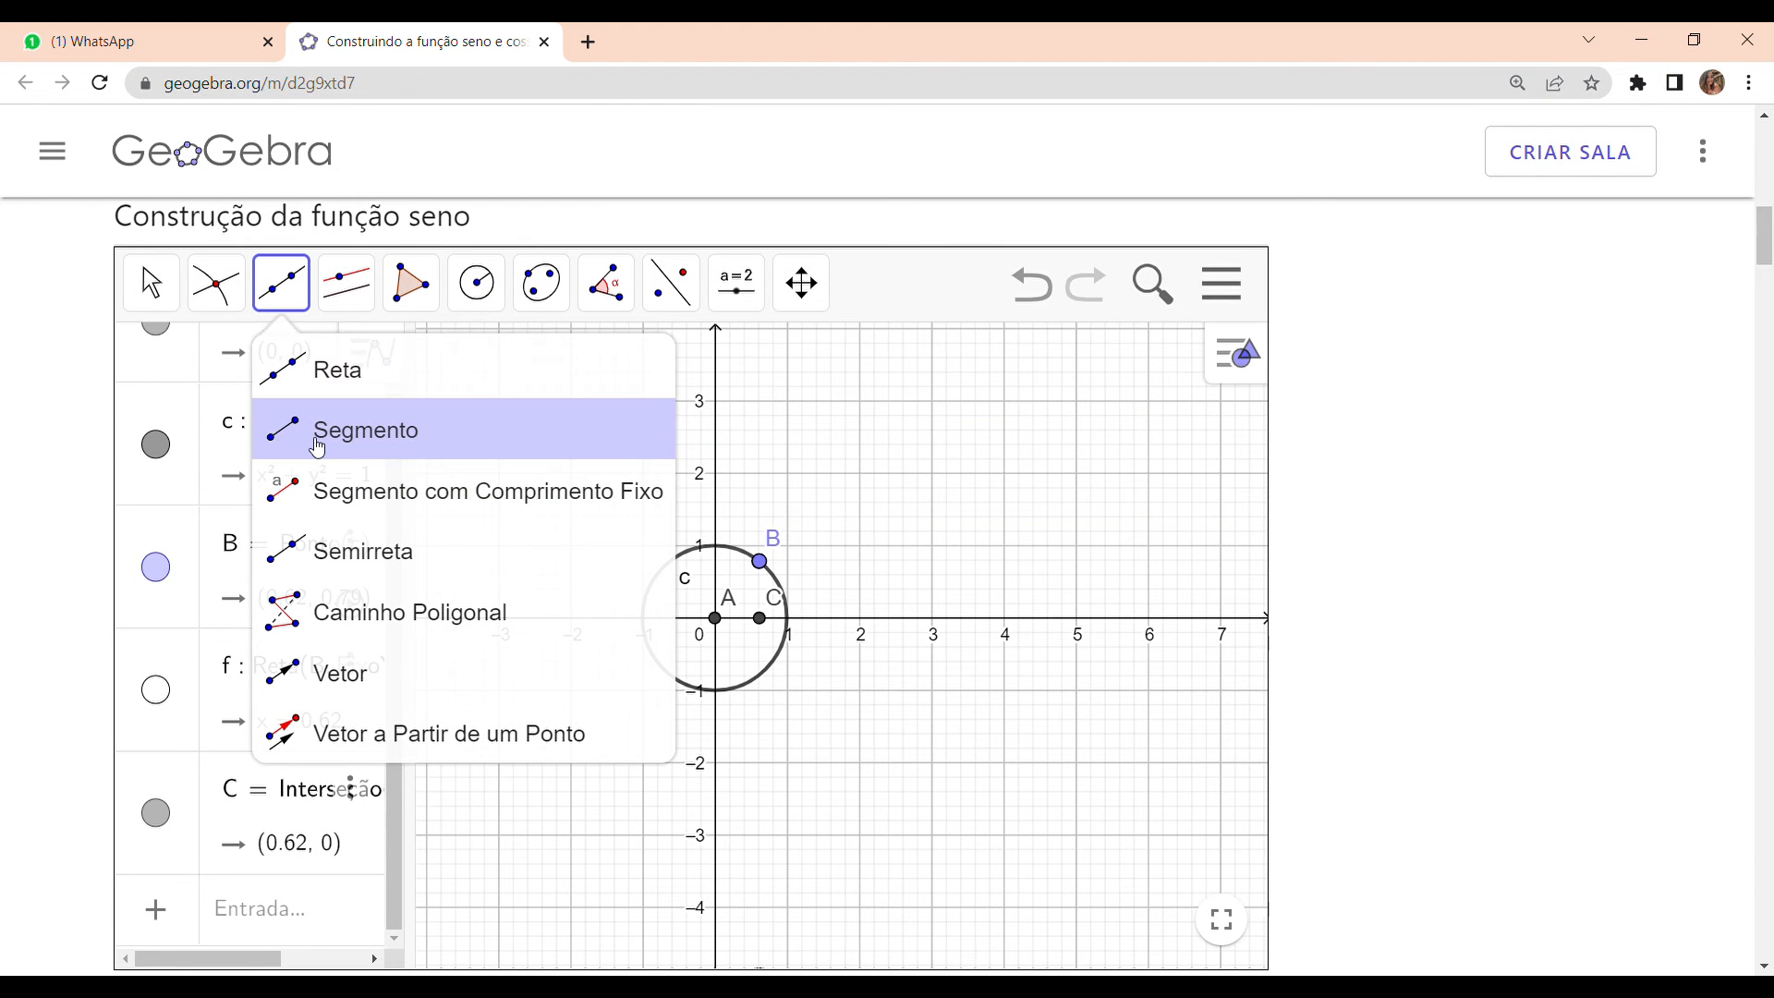
pyautogui.click(344, 433)
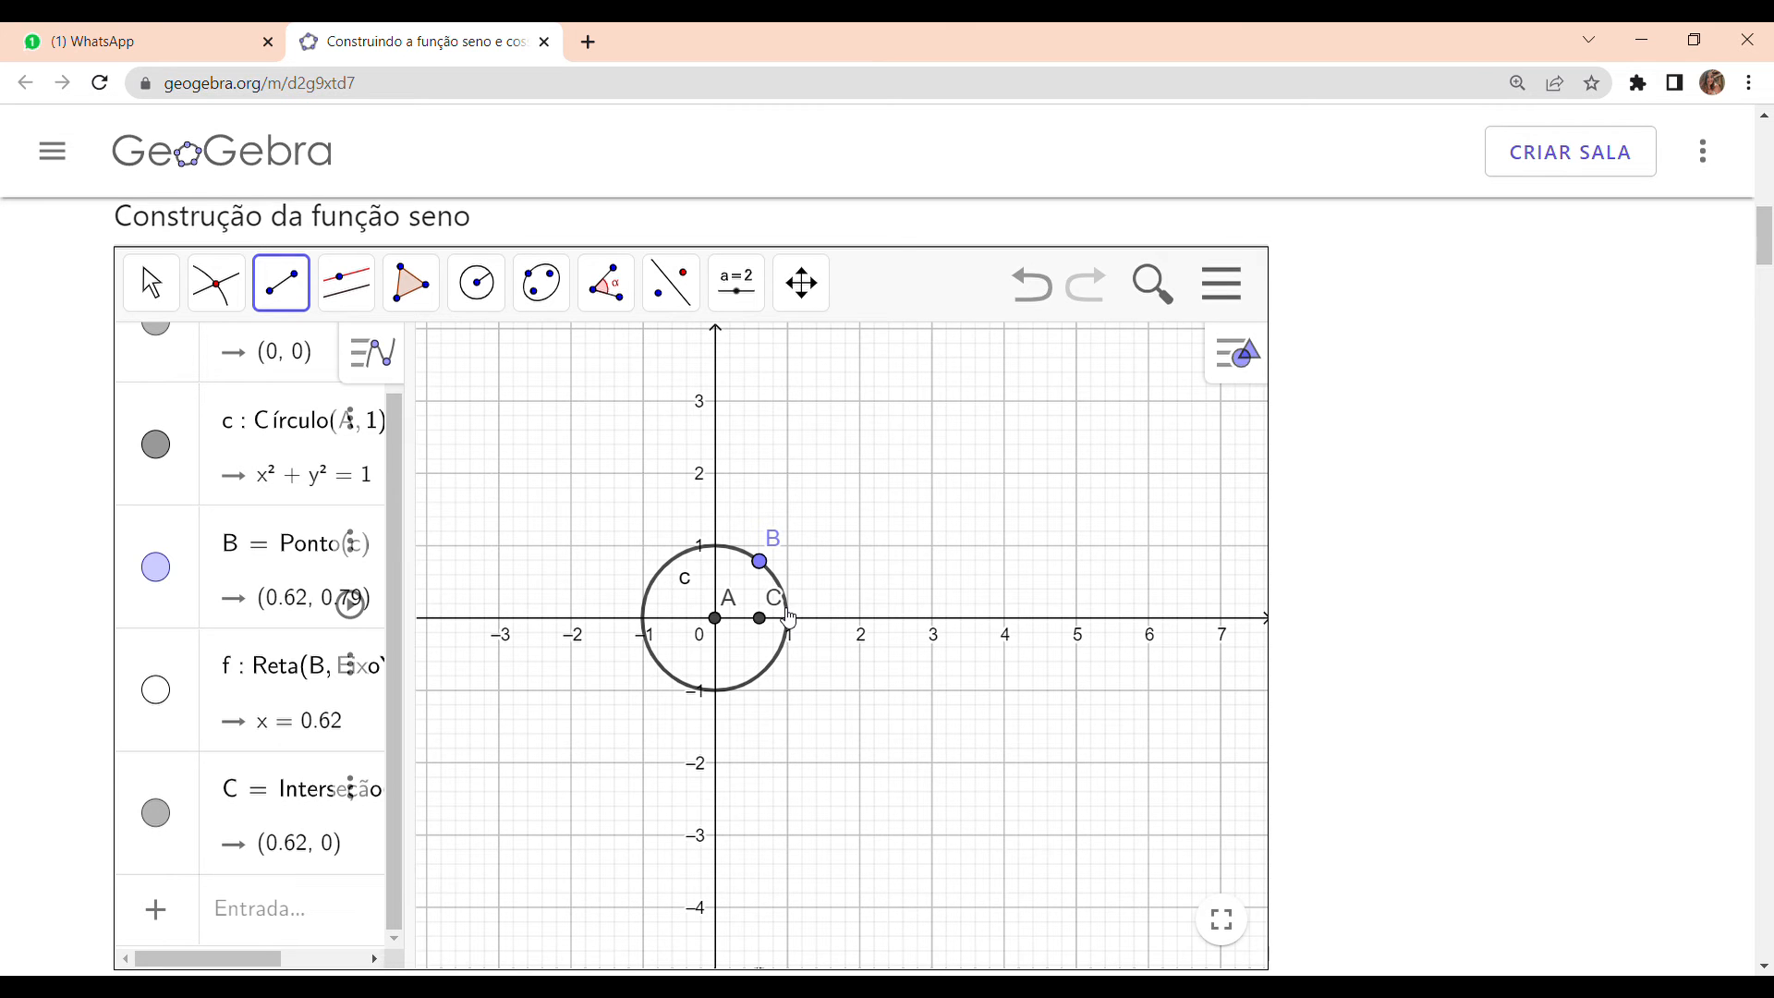
pyautogui.click(715, 617)
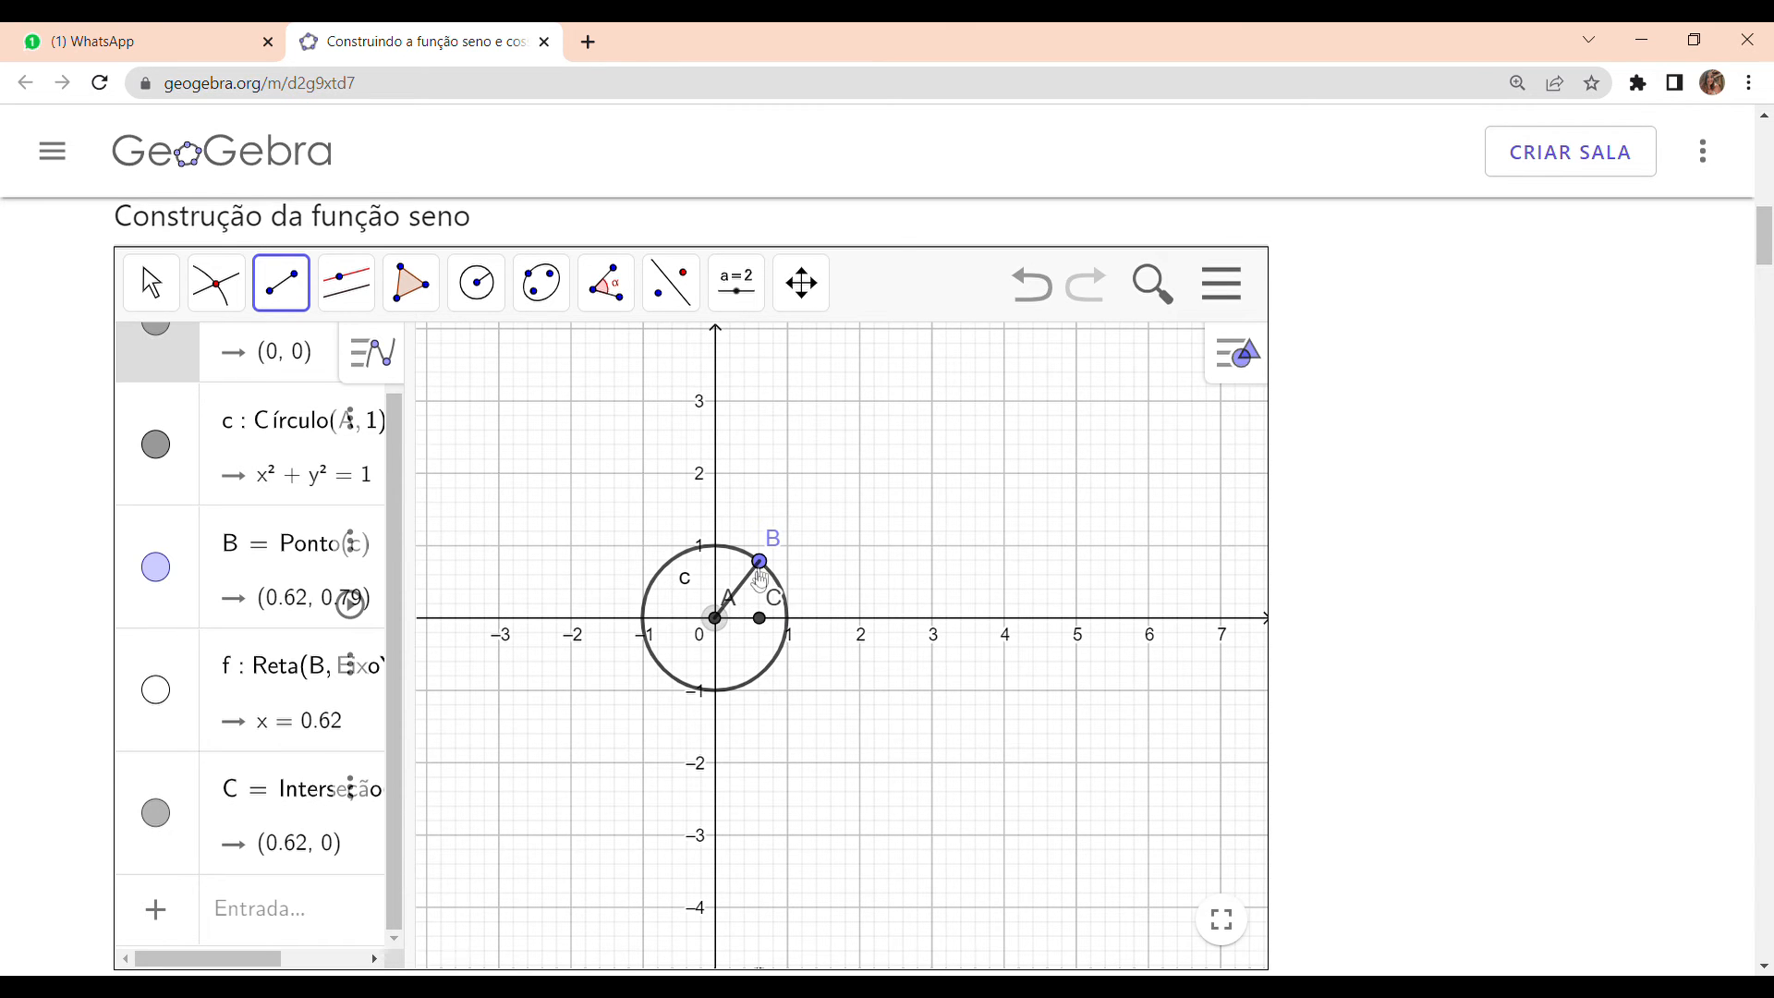
pyautogui.click(760, 560)
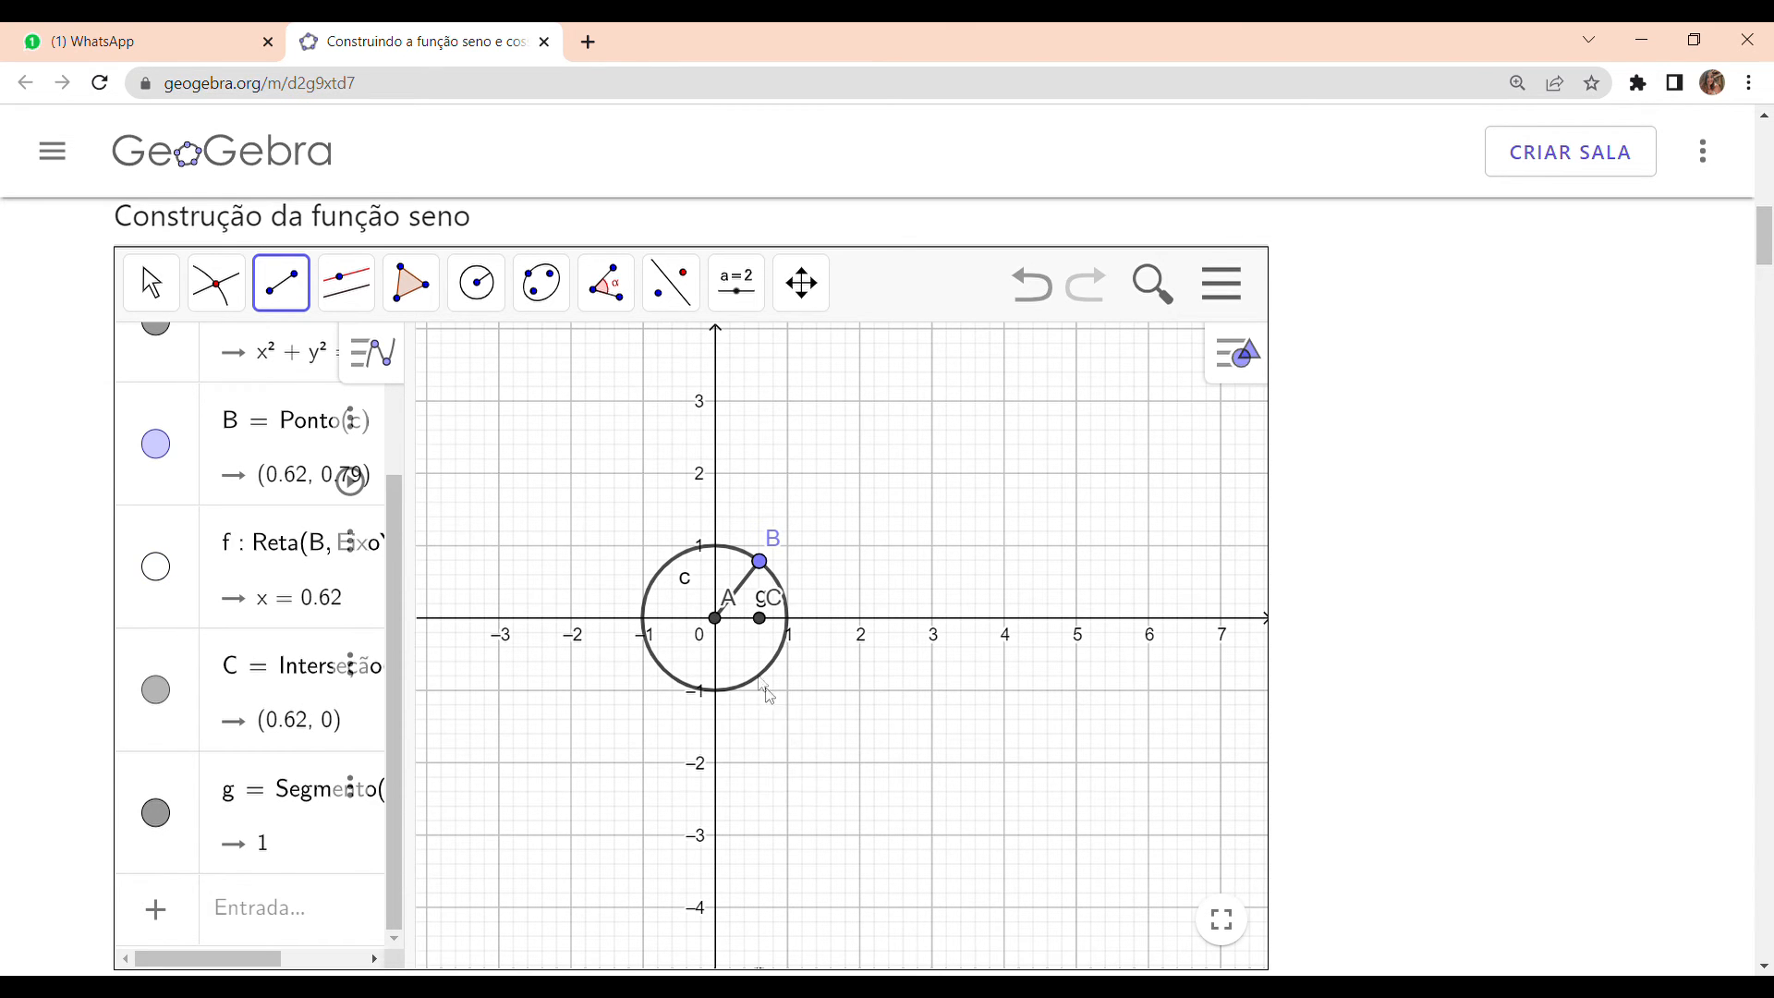
pyautogui.click(759, 561)
pyautogui.click(762, 619)
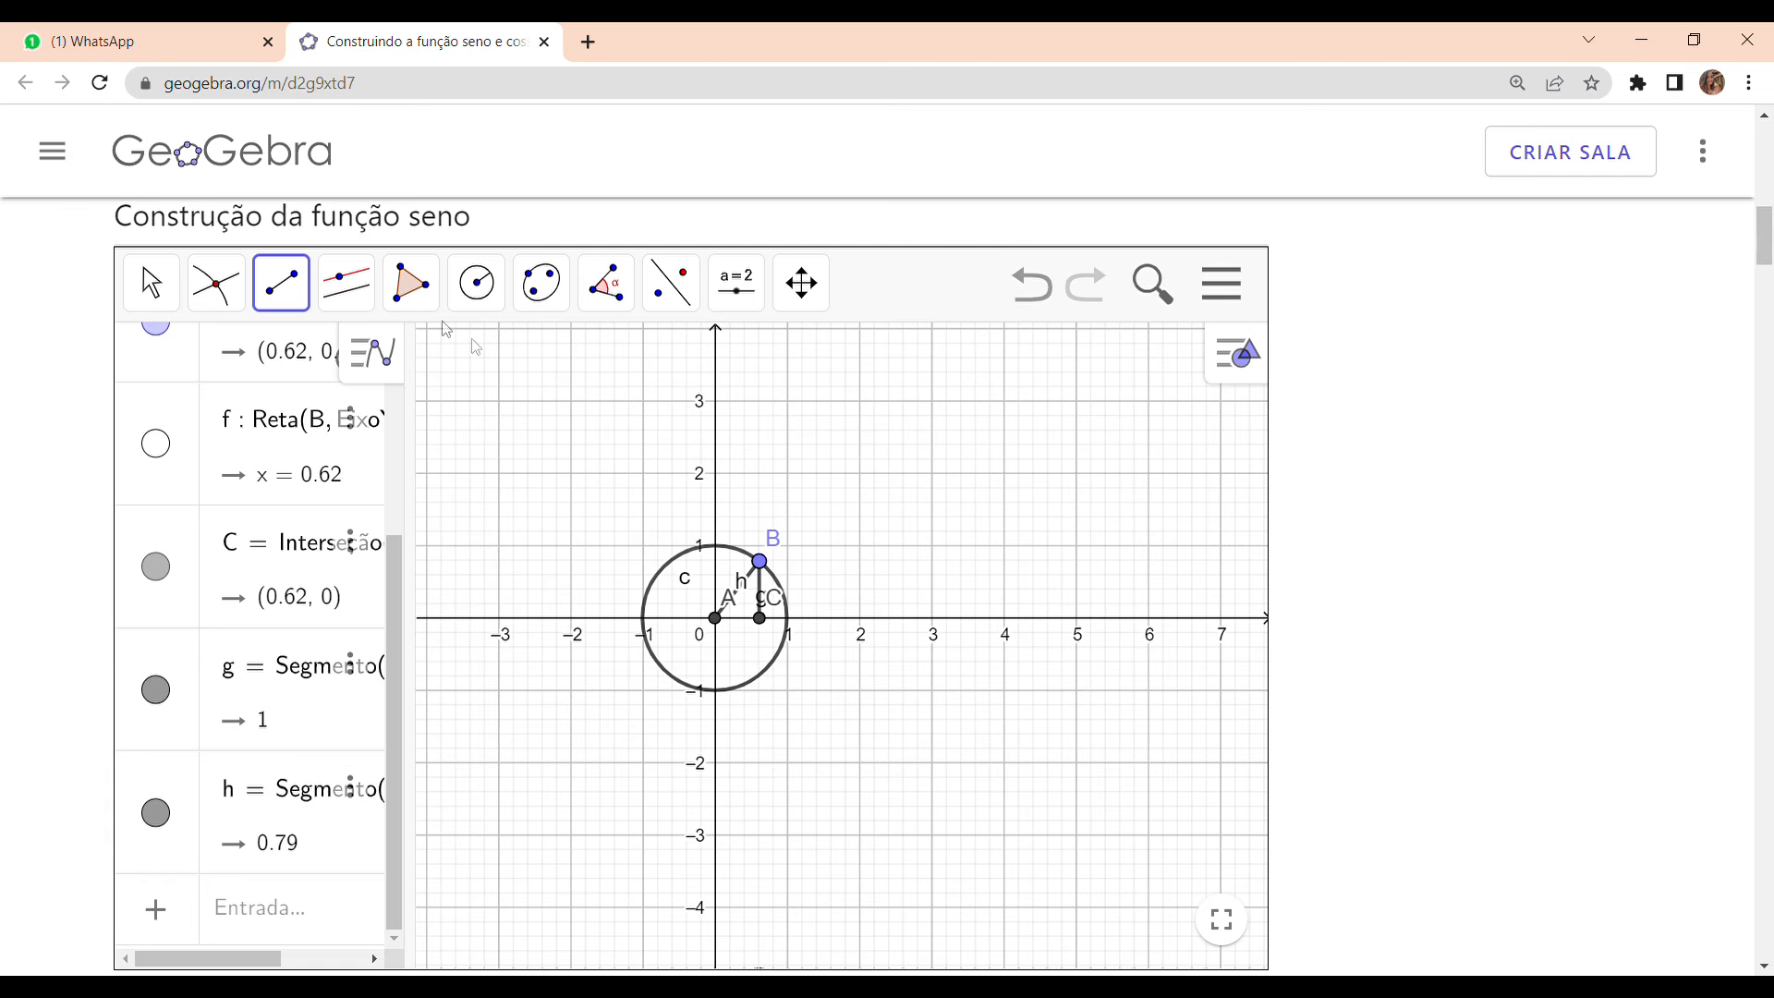
# Mark the intersection points of the circle with the x-axis
pyautogui.click(221, 288)
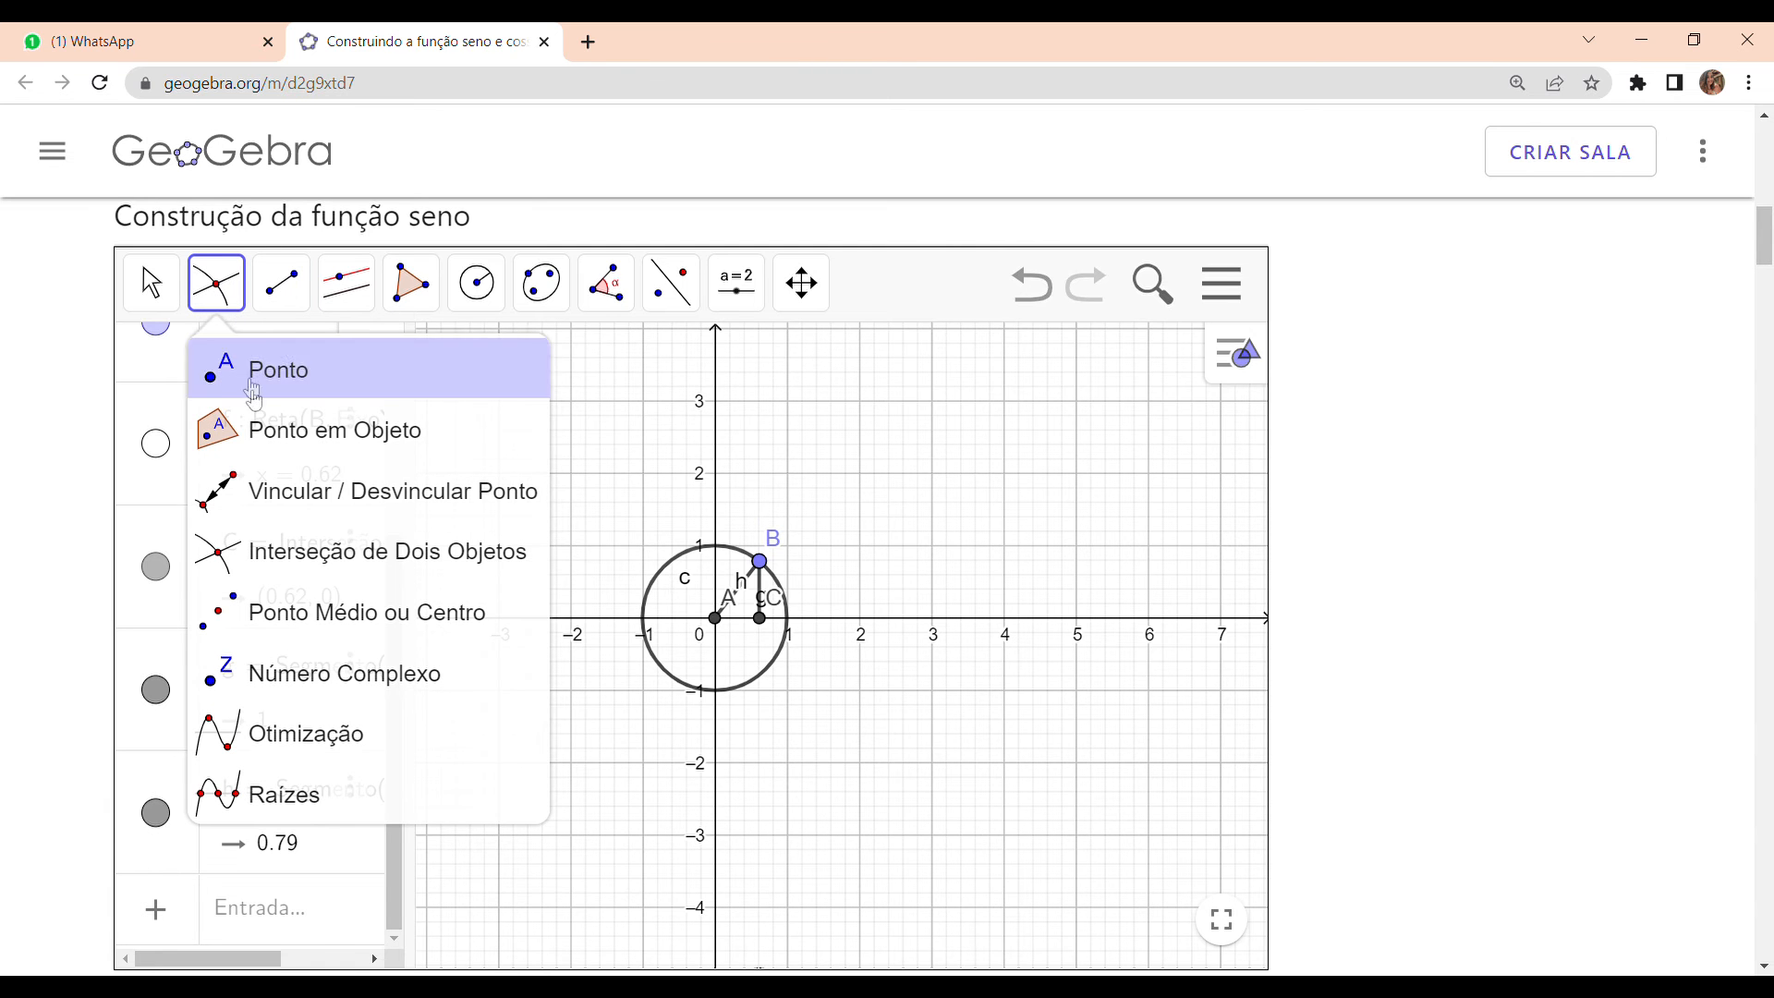
pyautogui.click(314, 557)
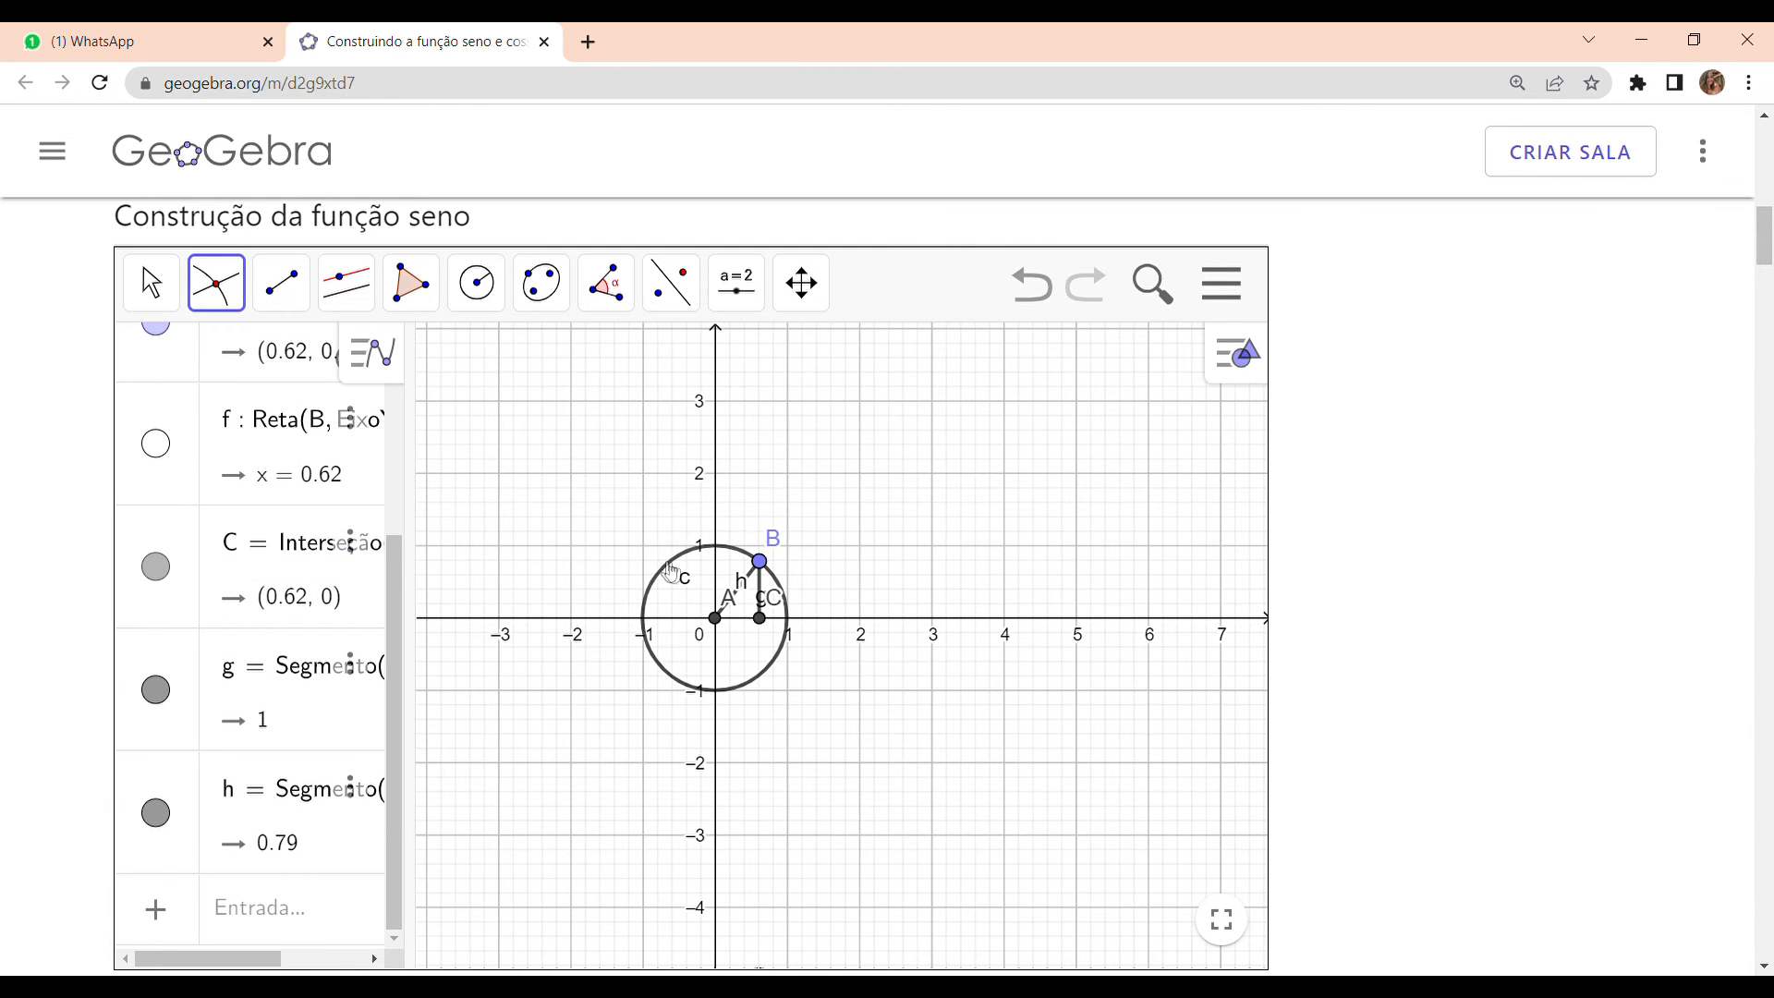
pyautogui.click(680, 571)
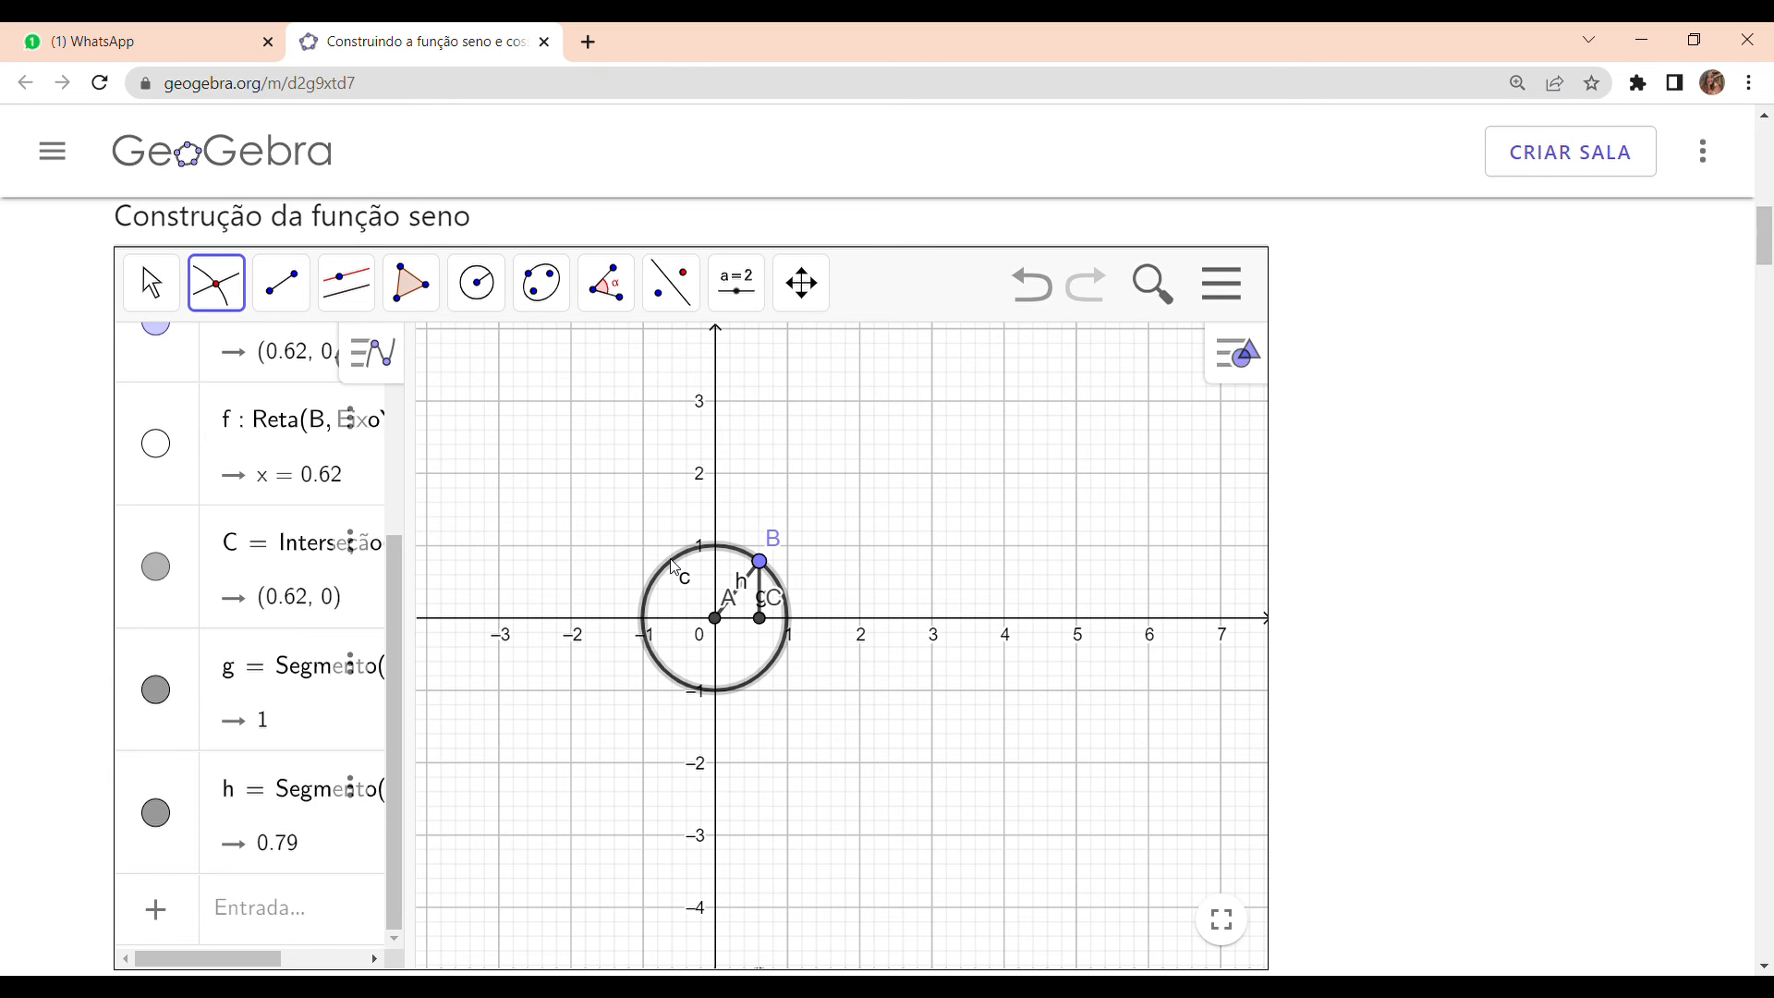
pyautogui.click(618, 619)
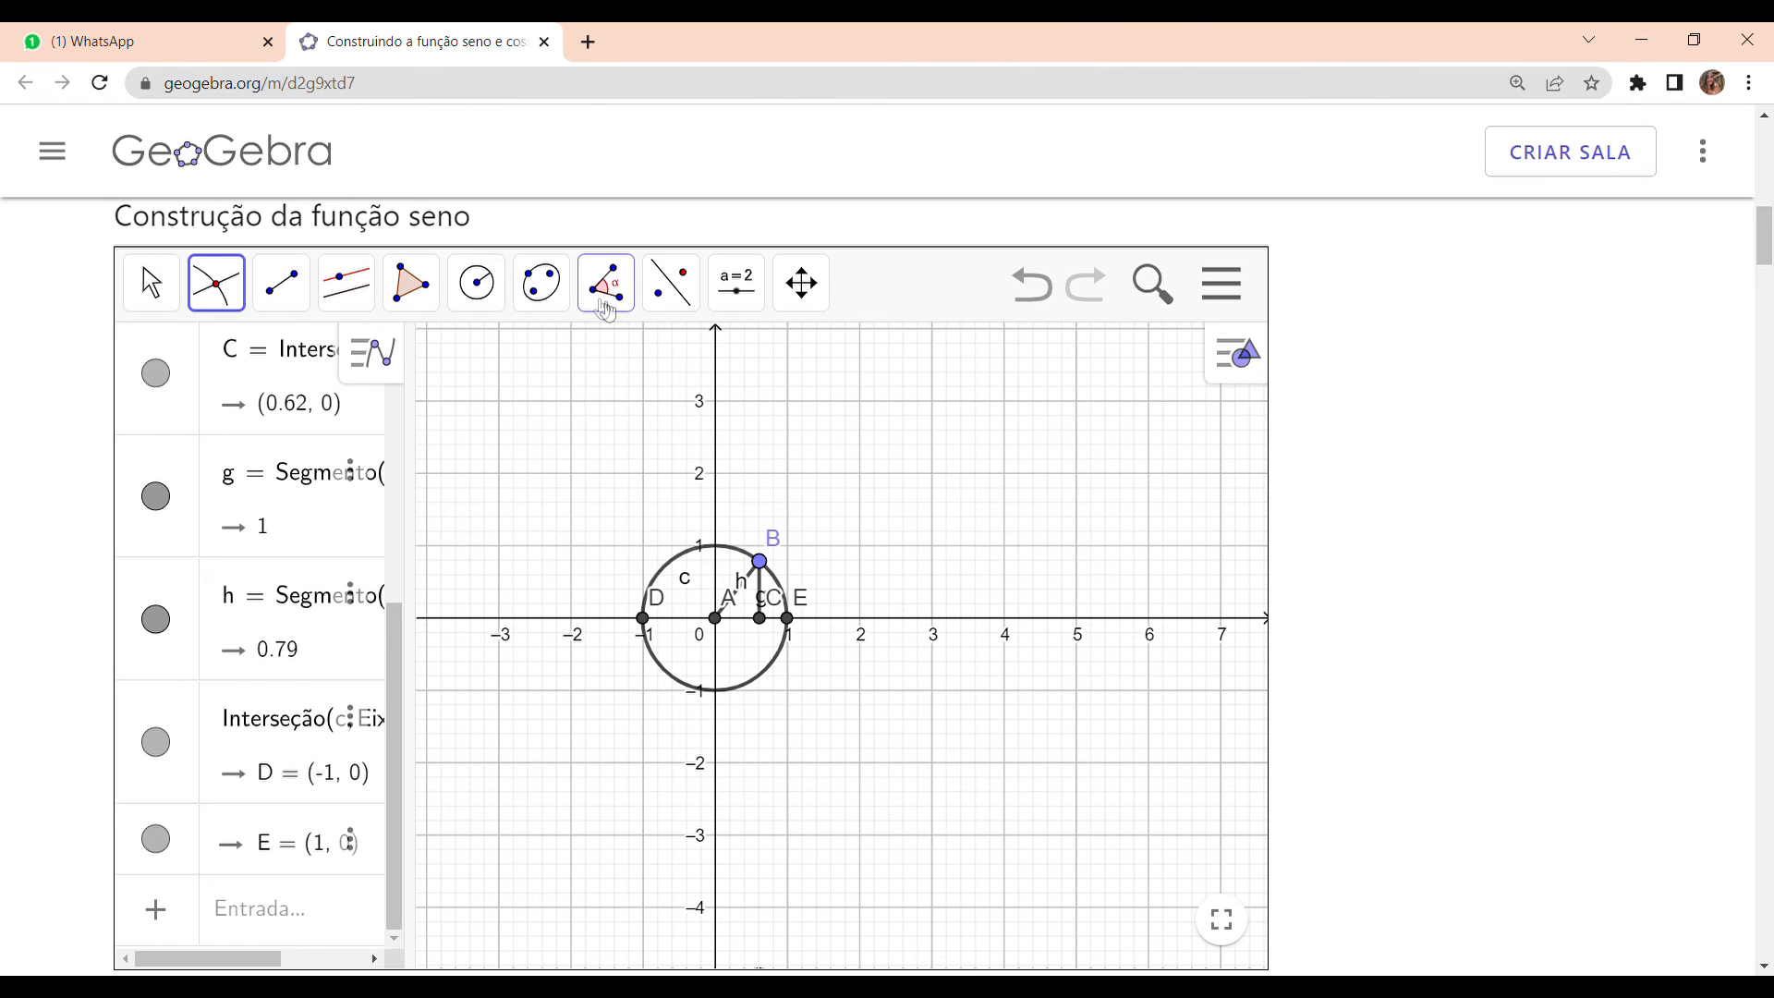
# Construct the angle at A from point E to point B with the Angle tool
pyautogui.click(605, 305)
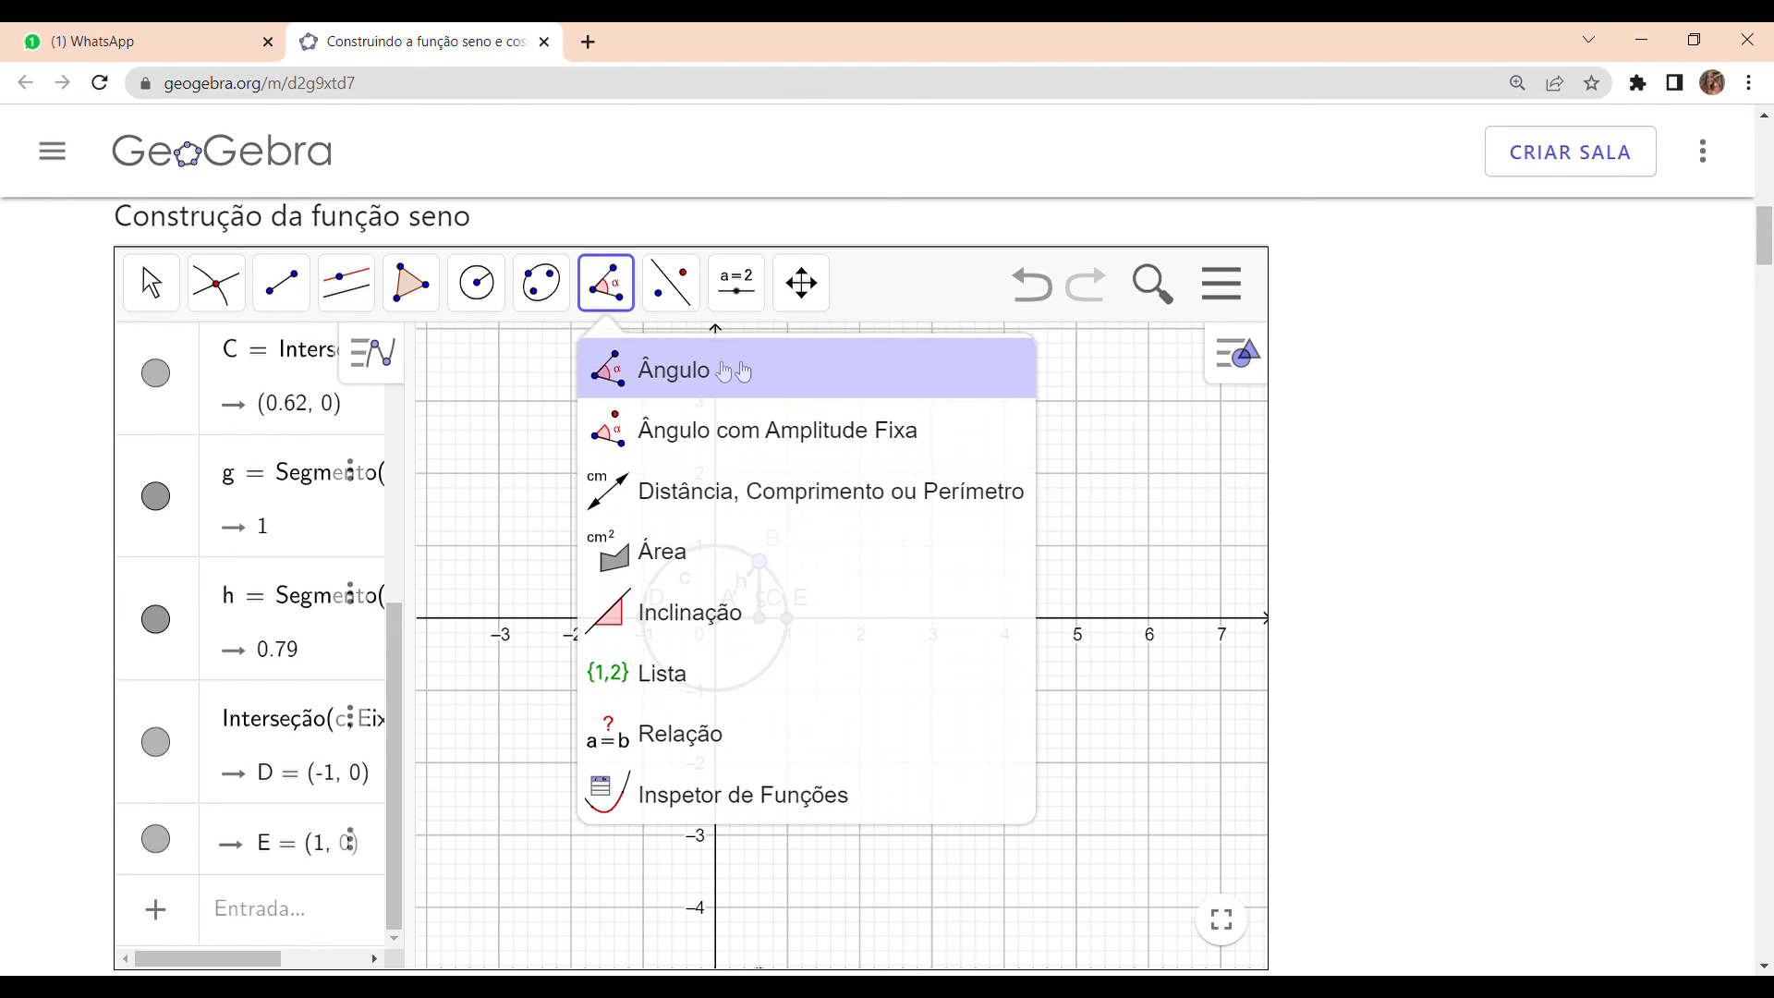
pyautogui.click(763, 372)
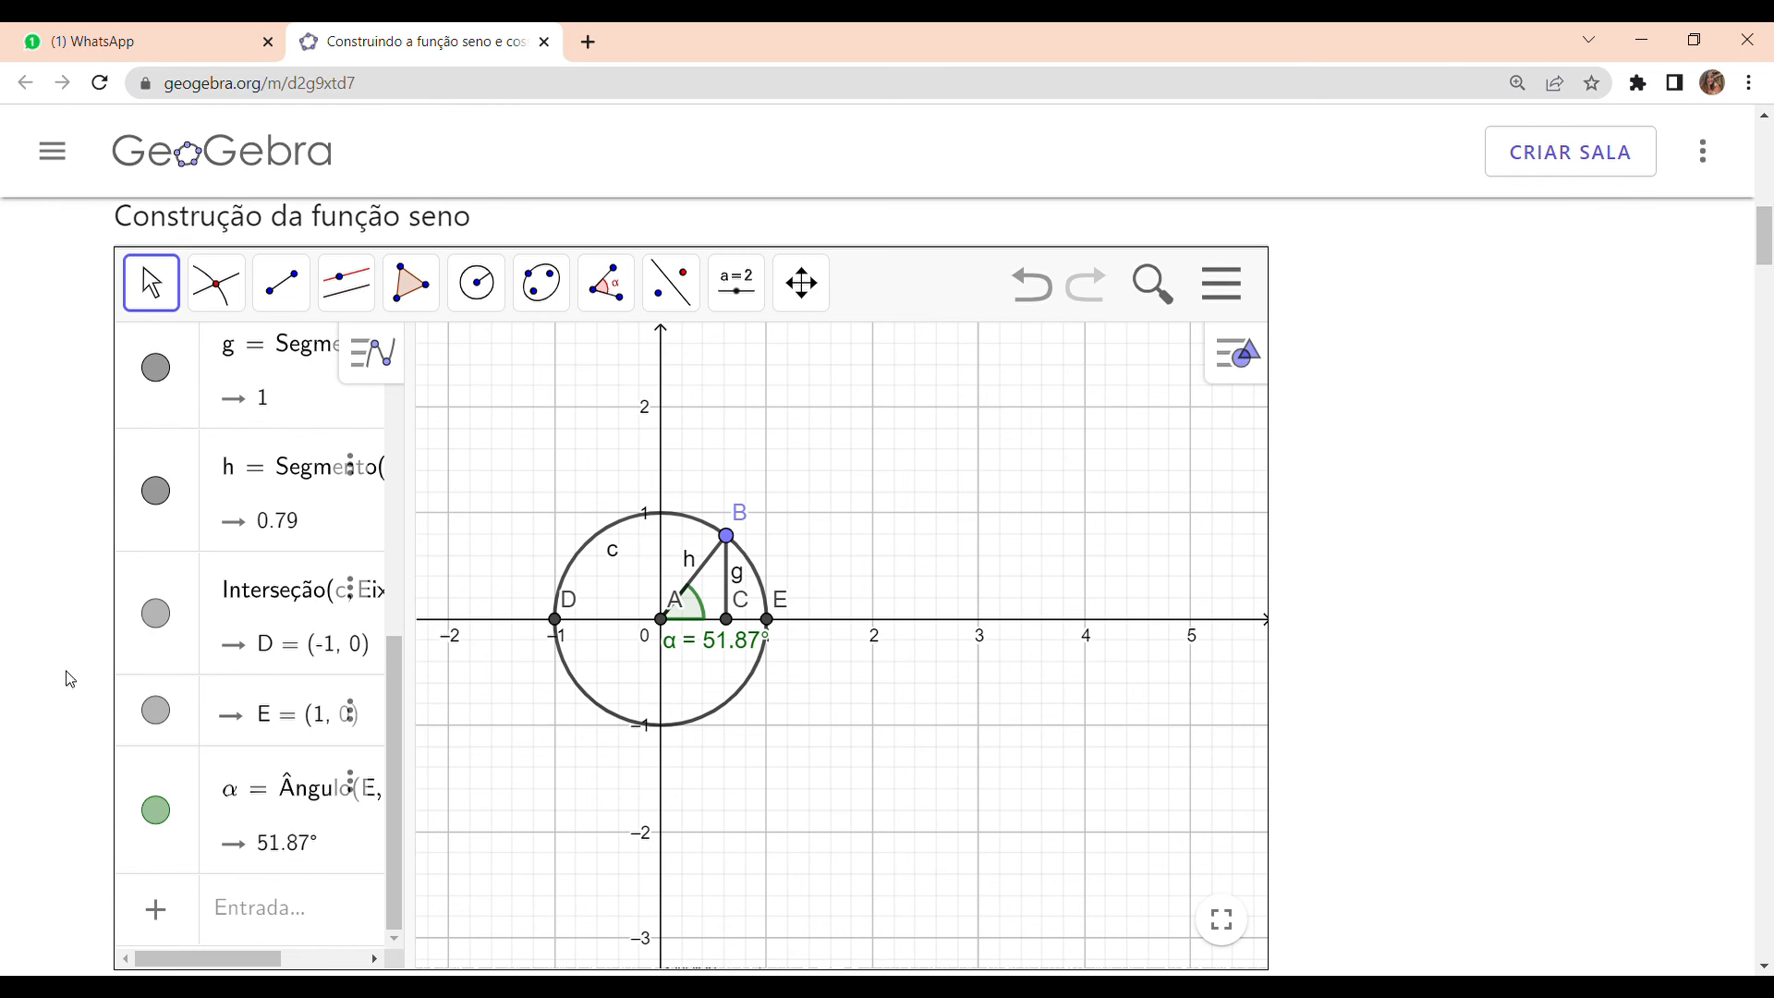
# Start a new algebra expression for a point, with the angle α as its x-coordinate
pyautogui.scroll(-1, 57, 680)
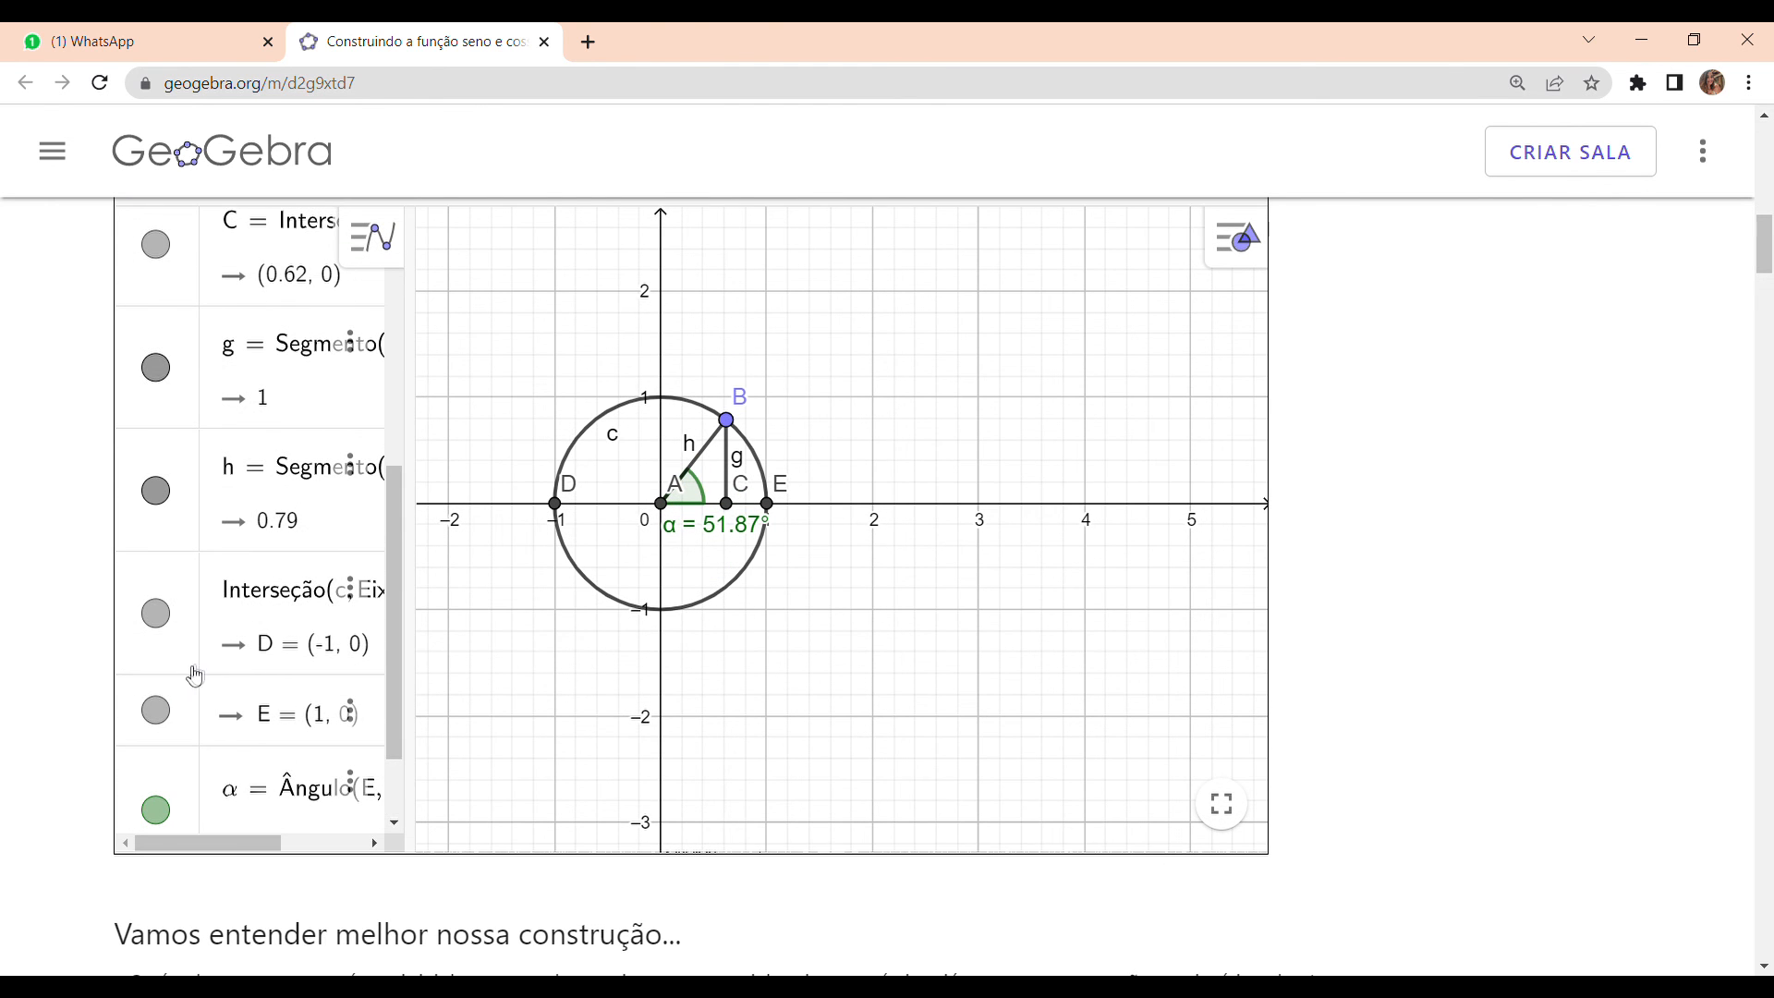
pyautogui.scroll(-1, 195, 676)
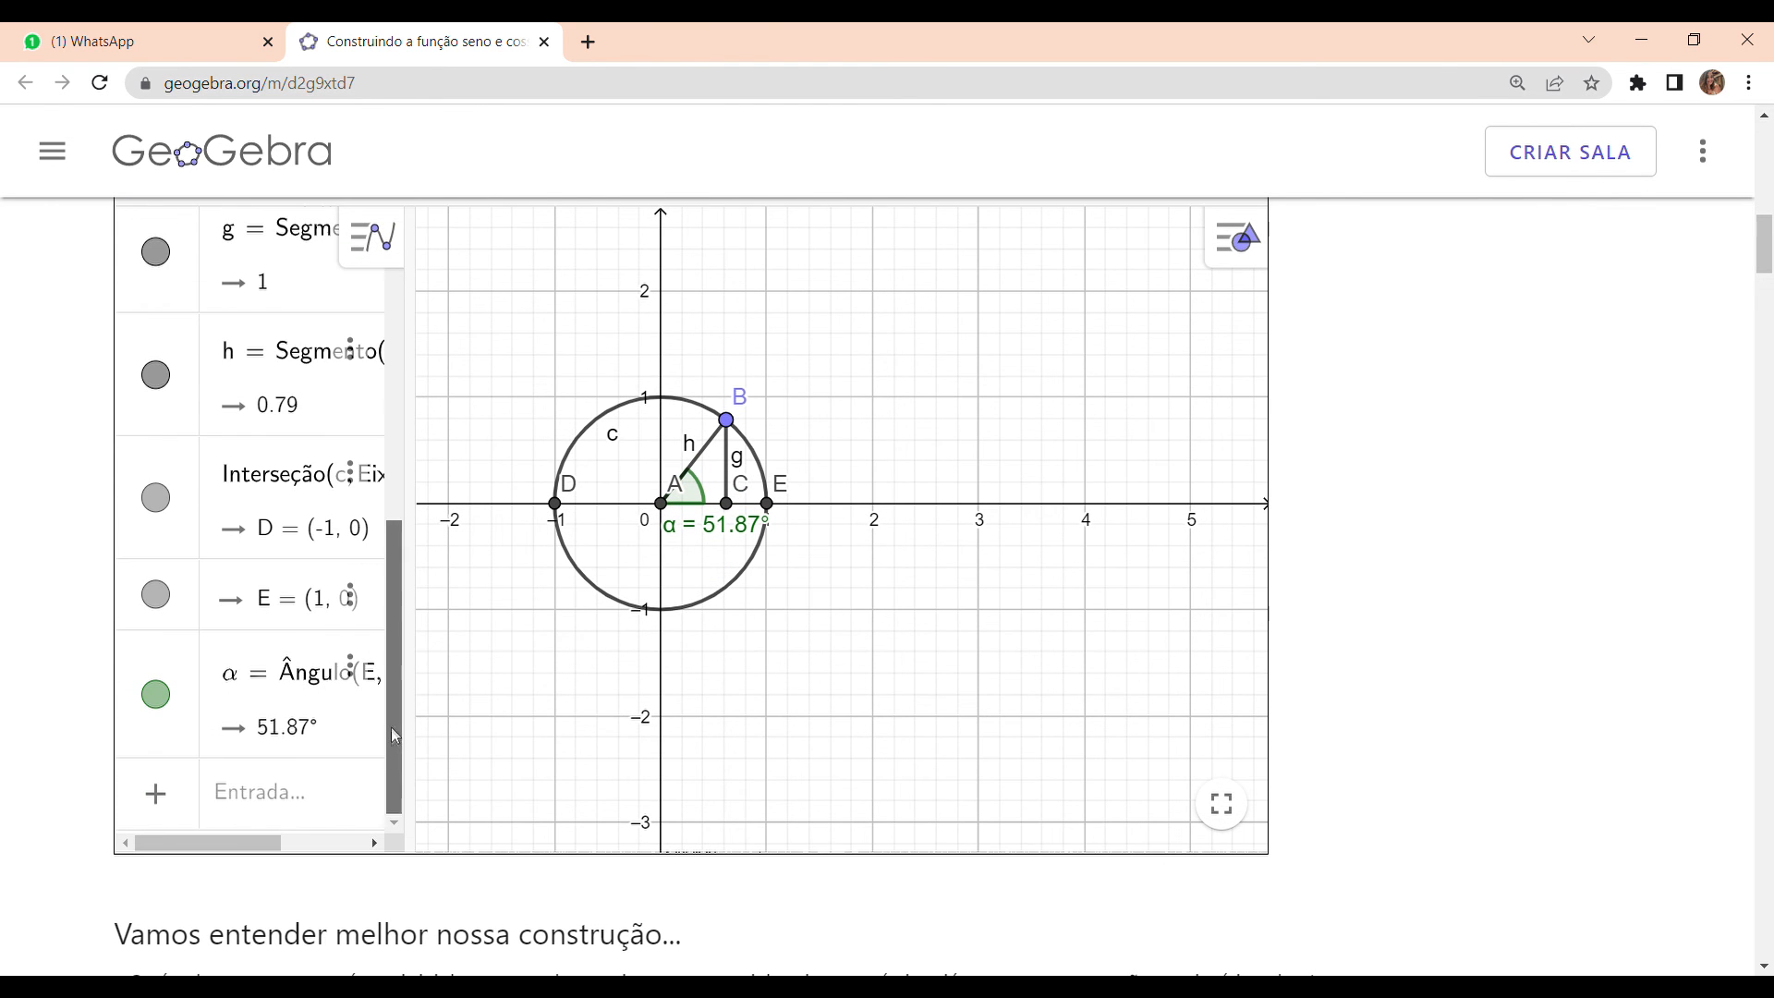
pyautogui.click(159, 795)
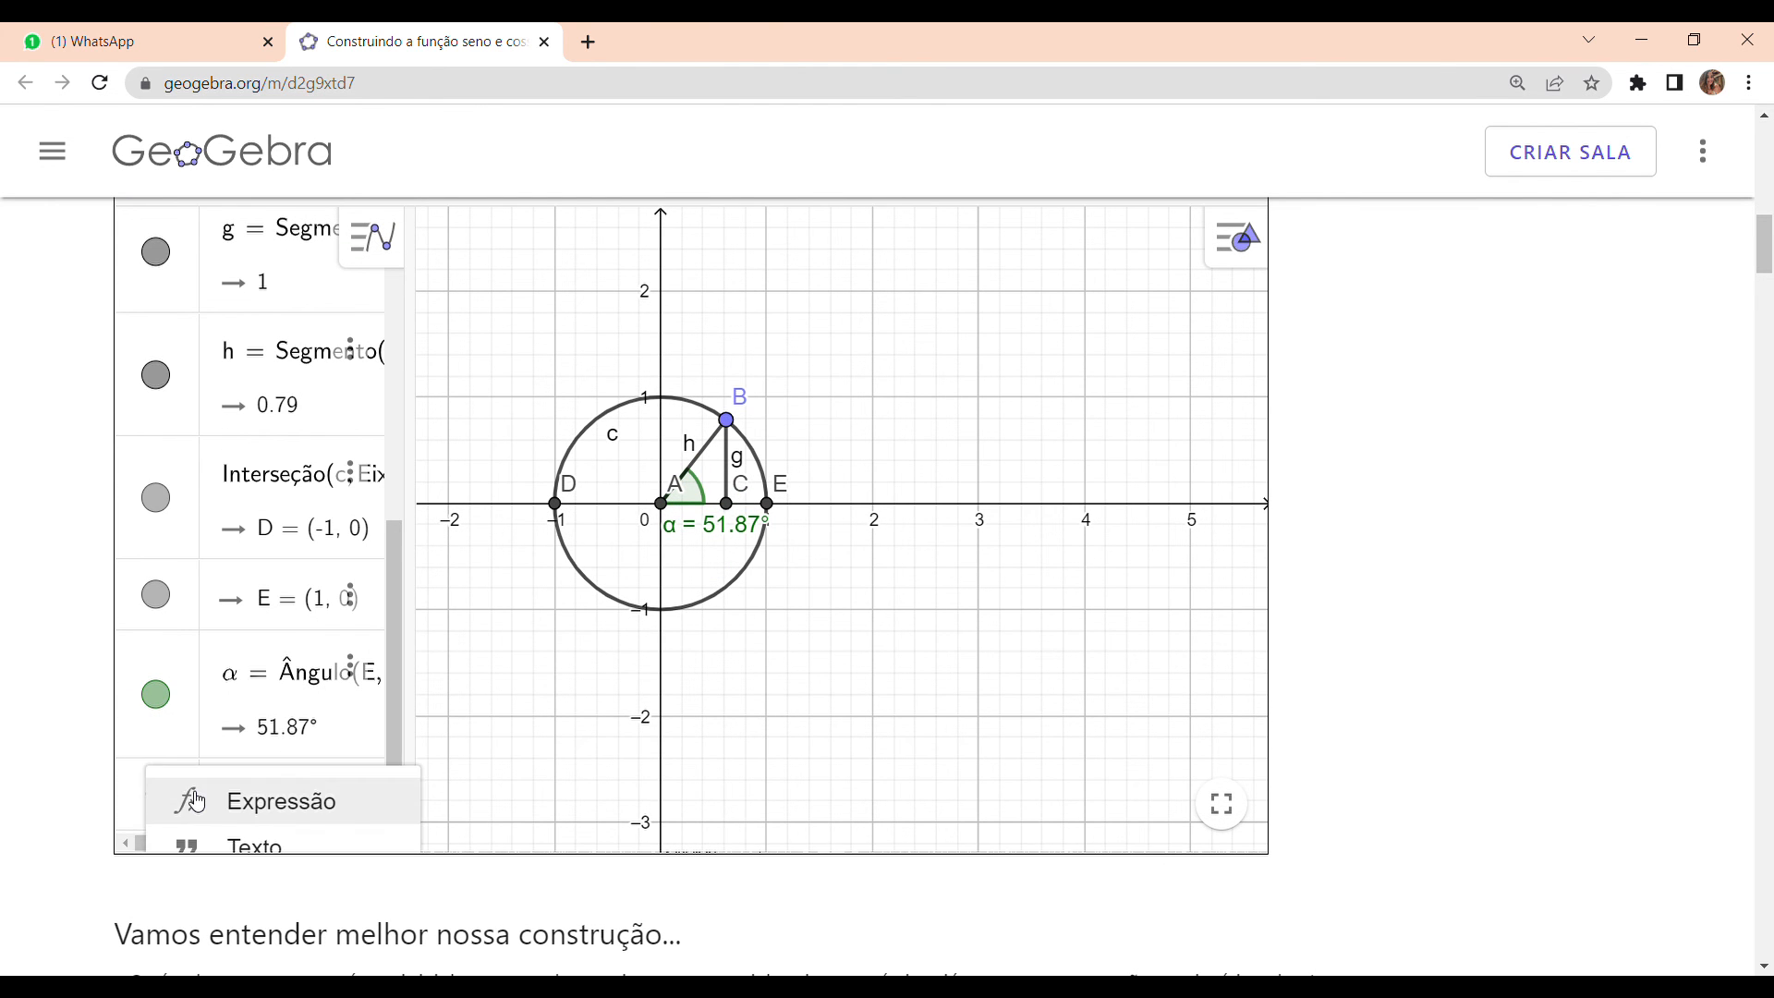
pyautogui.click(395, 737)
pyautogui.click(244, 799)
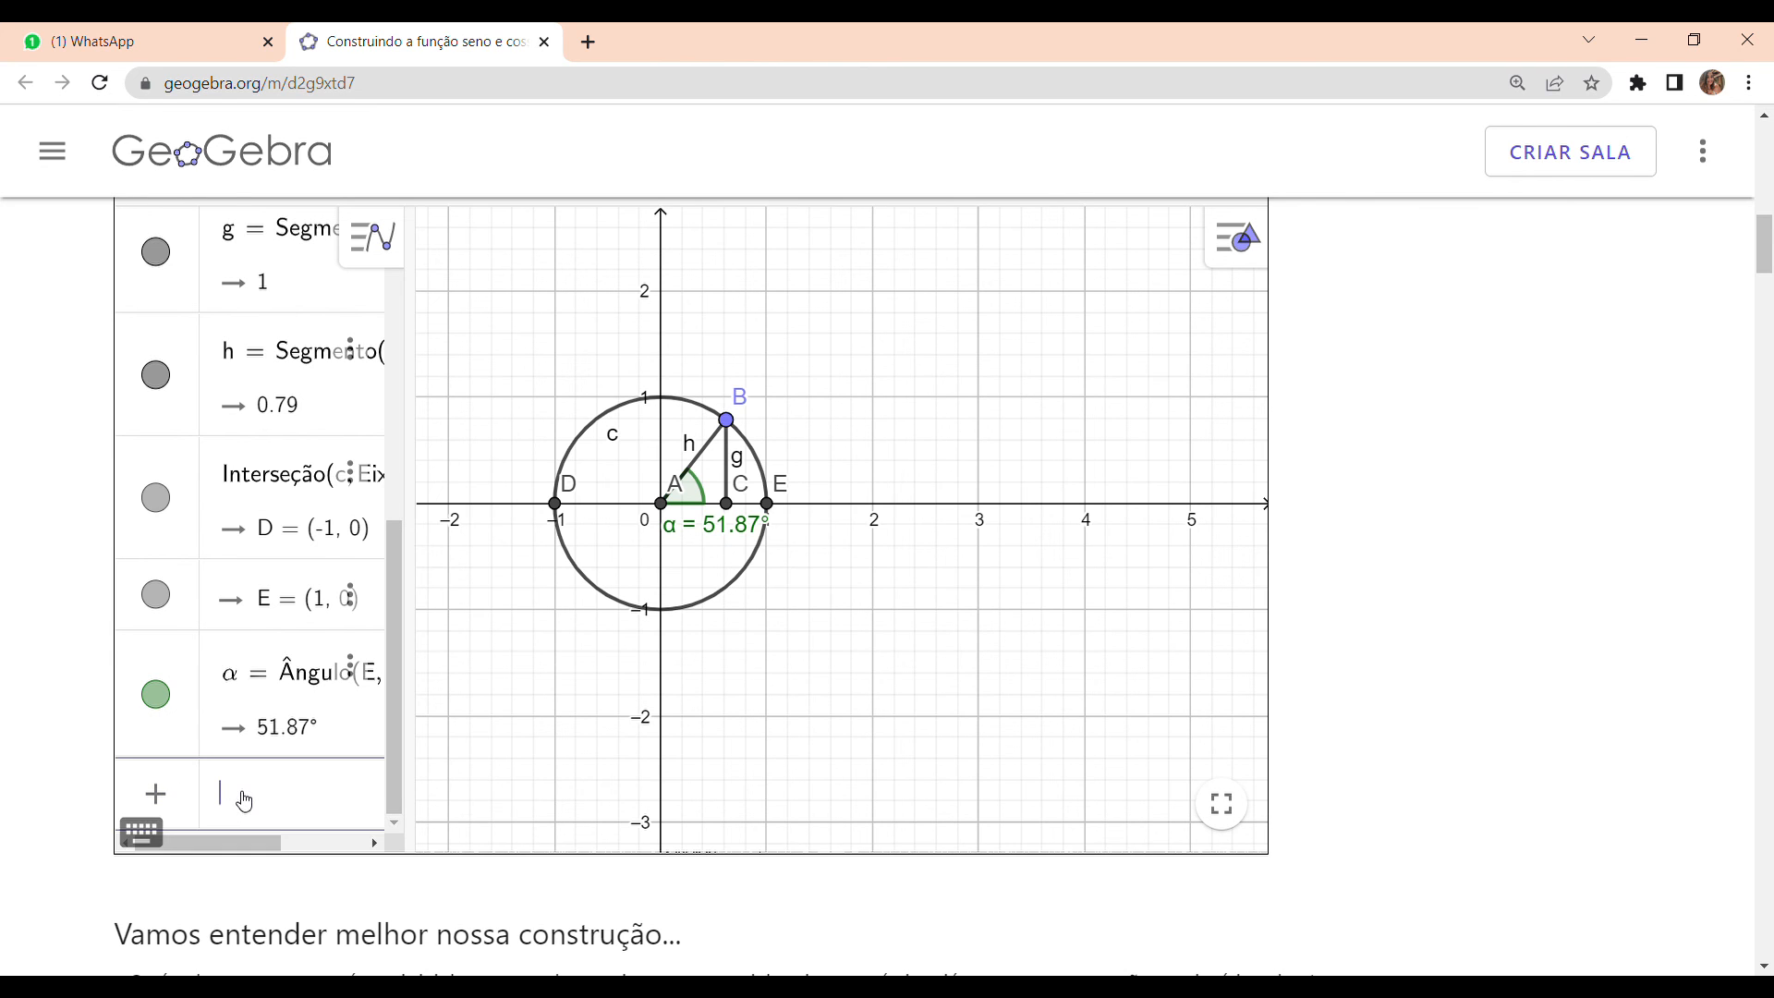
pyautogui.click(146, 837)
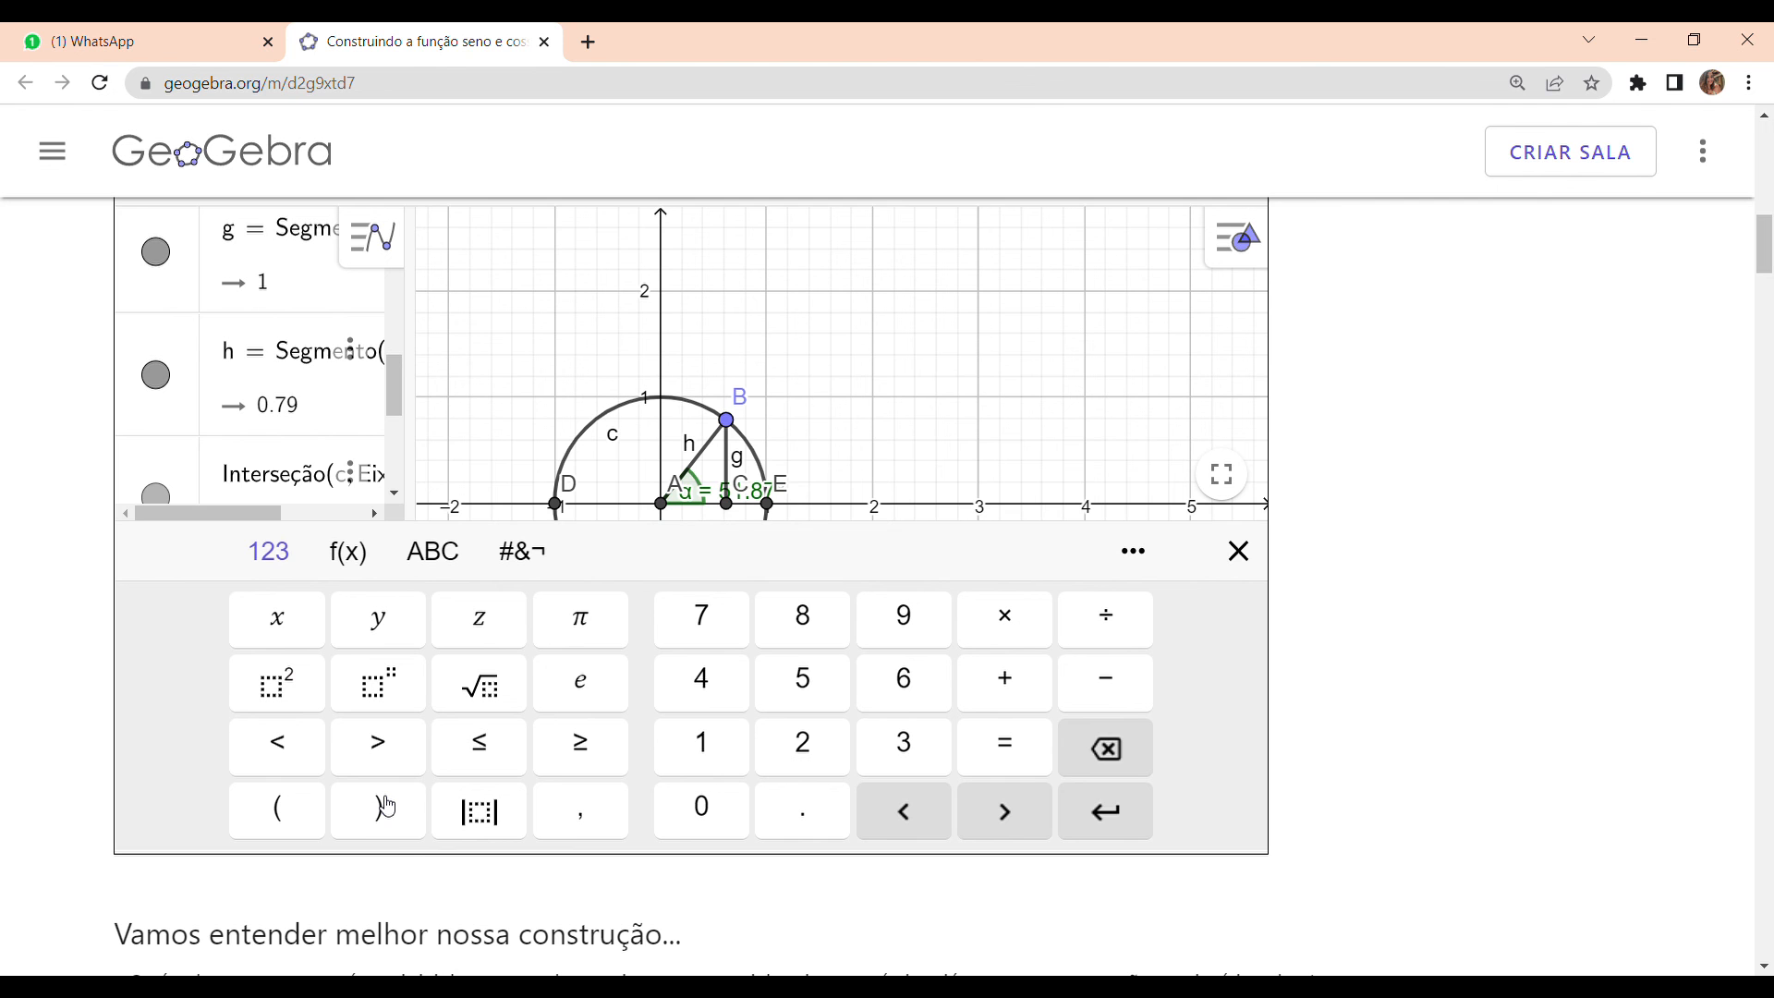
pyautogui.click(285, 811)
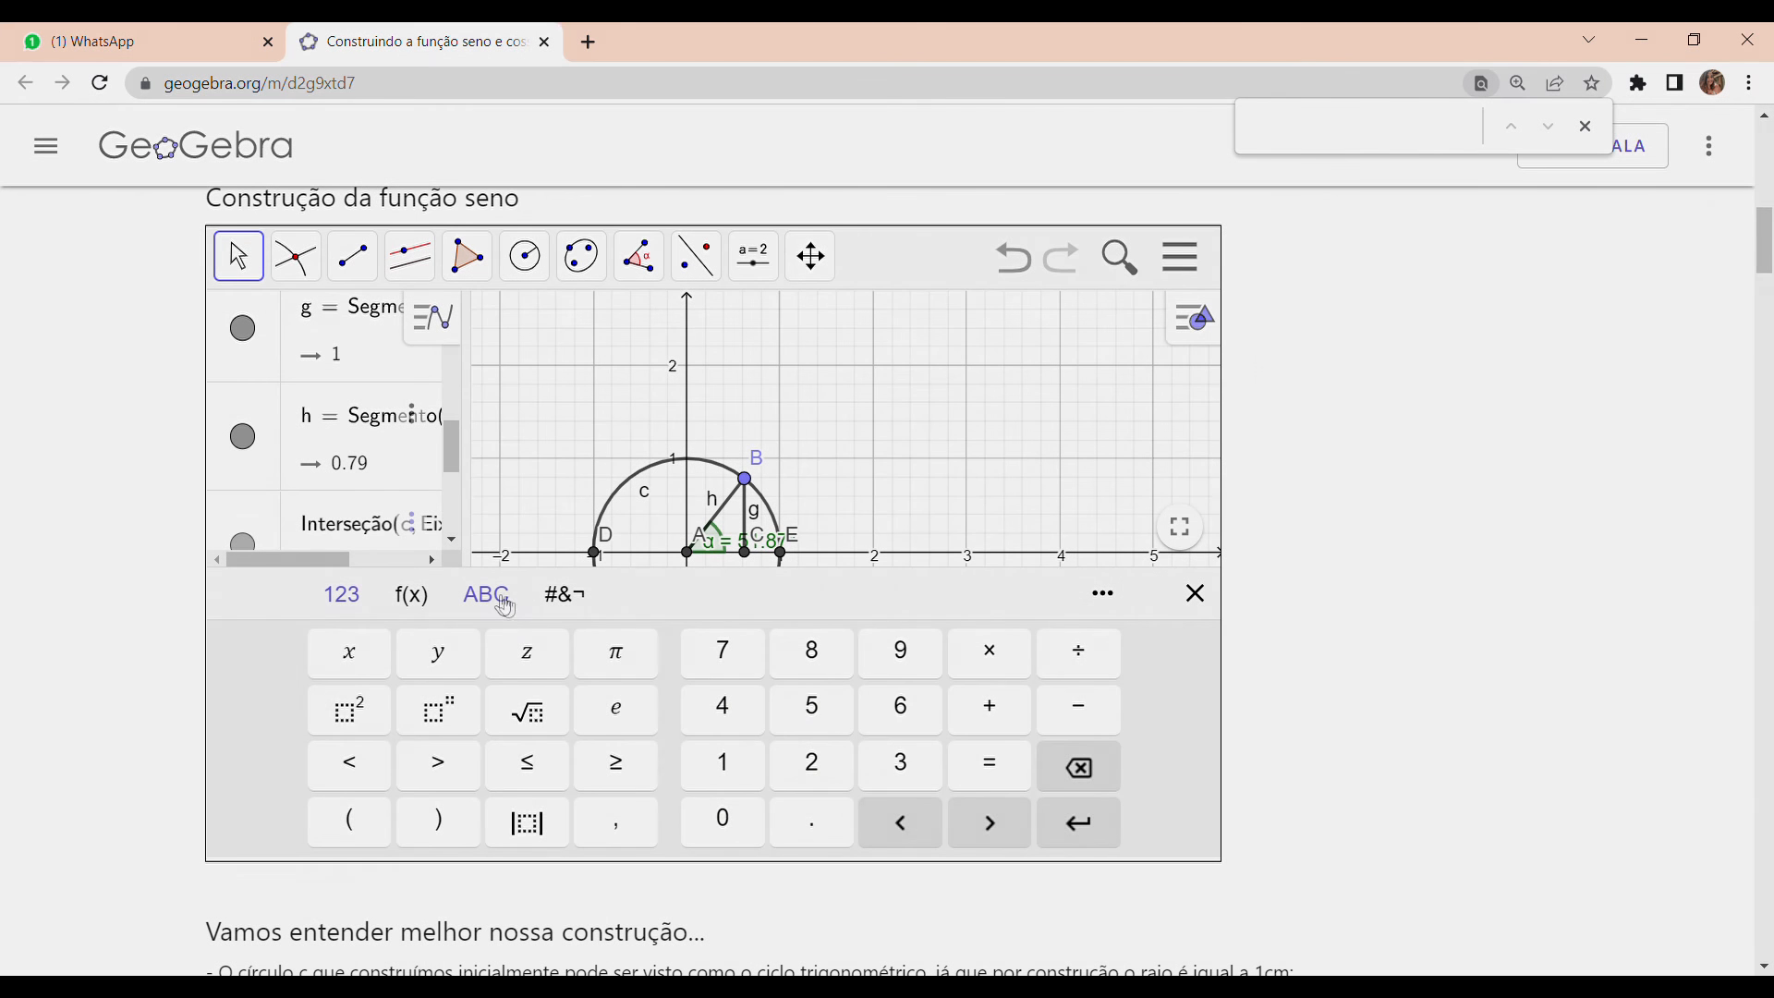
pyautogui.click(494, 601)
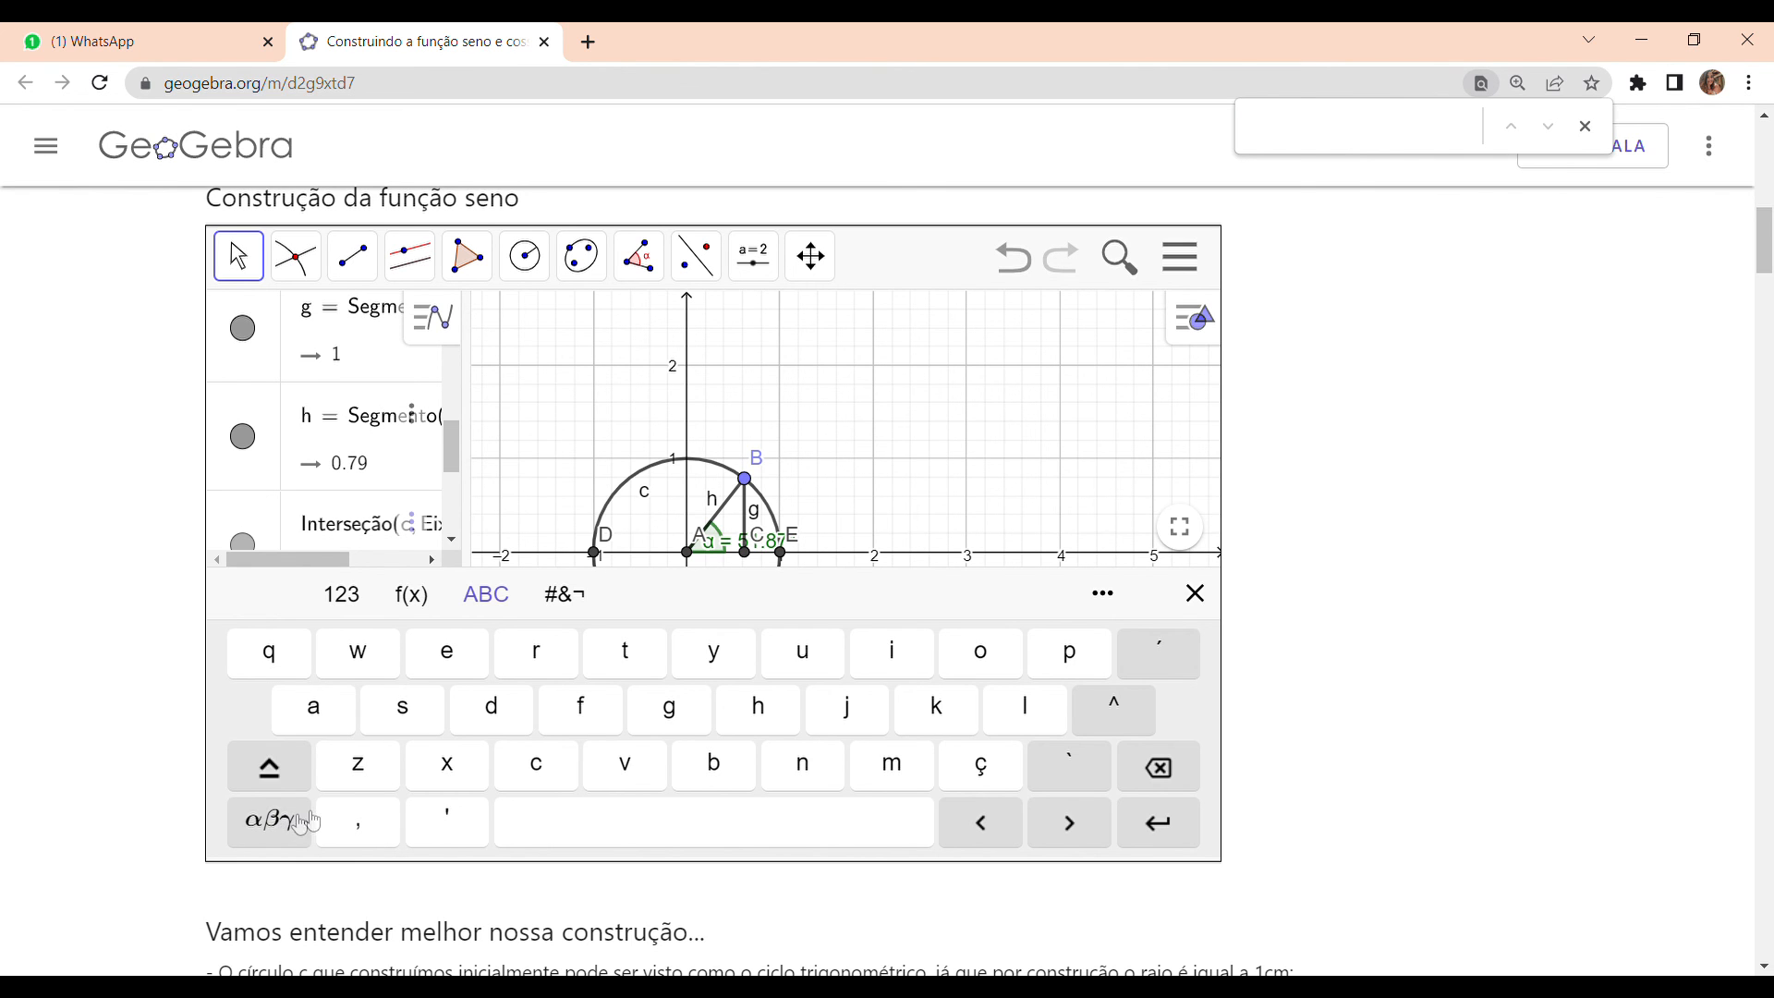
pyautogui.click(277, 823)
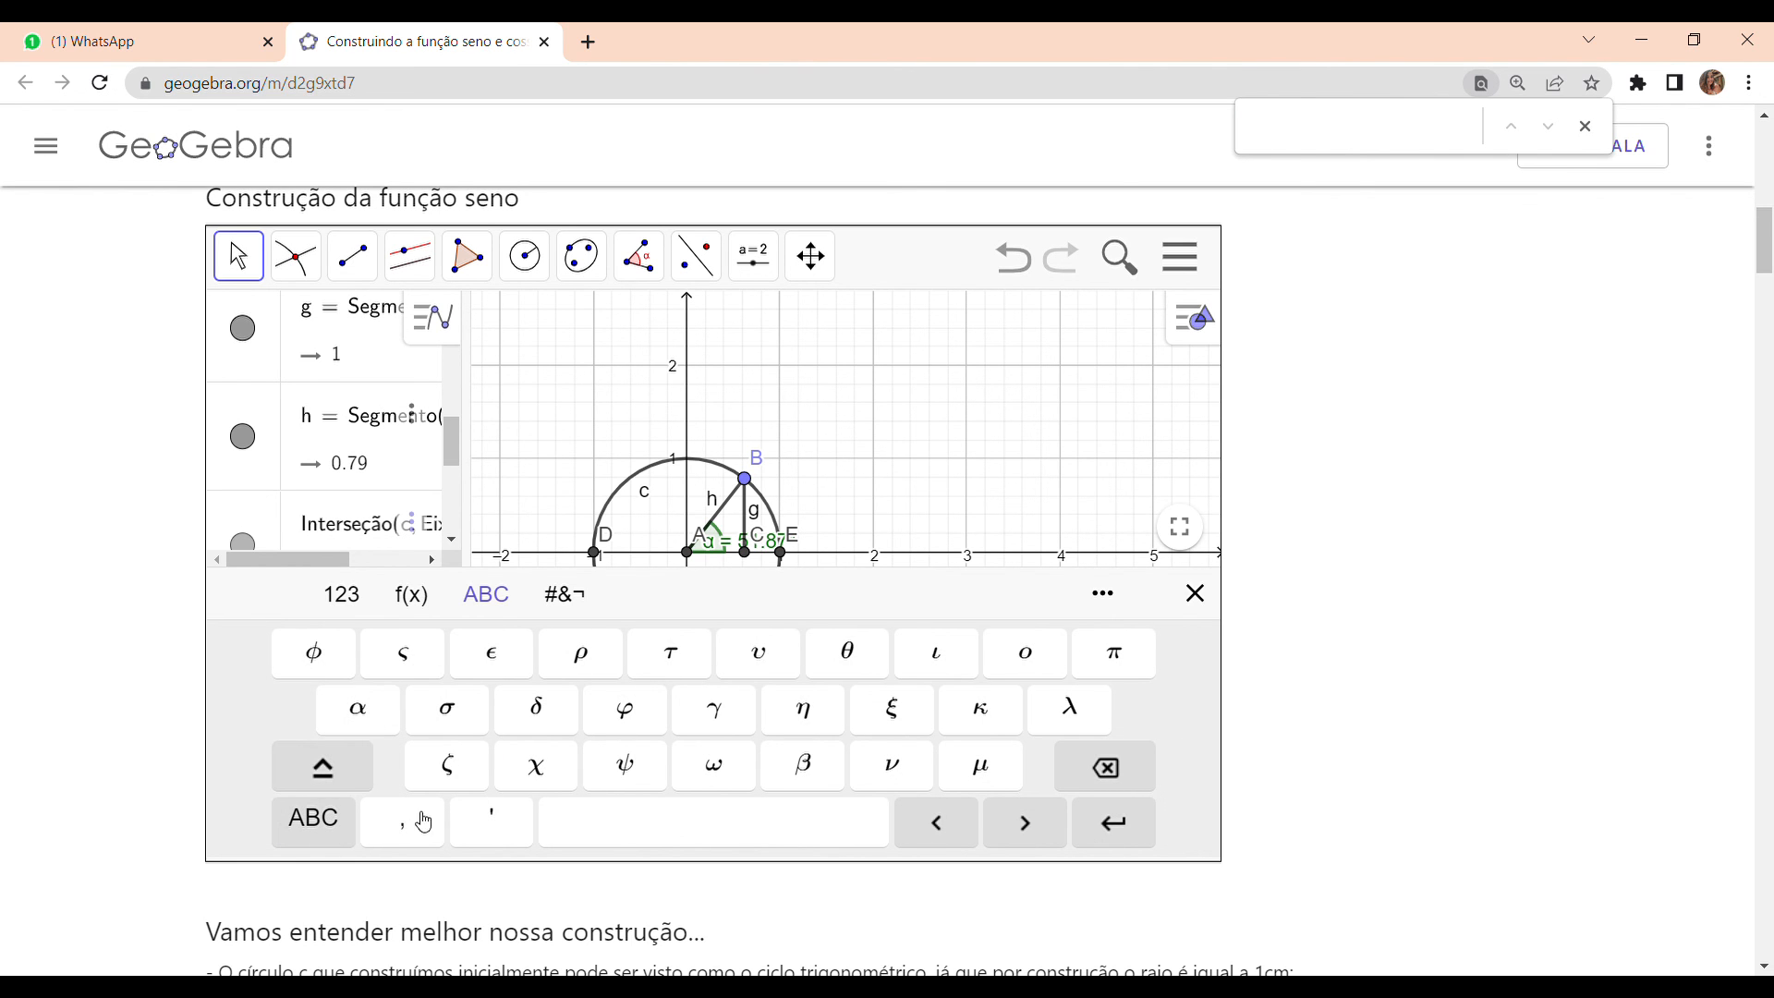
pyautogui.click(314, 820)
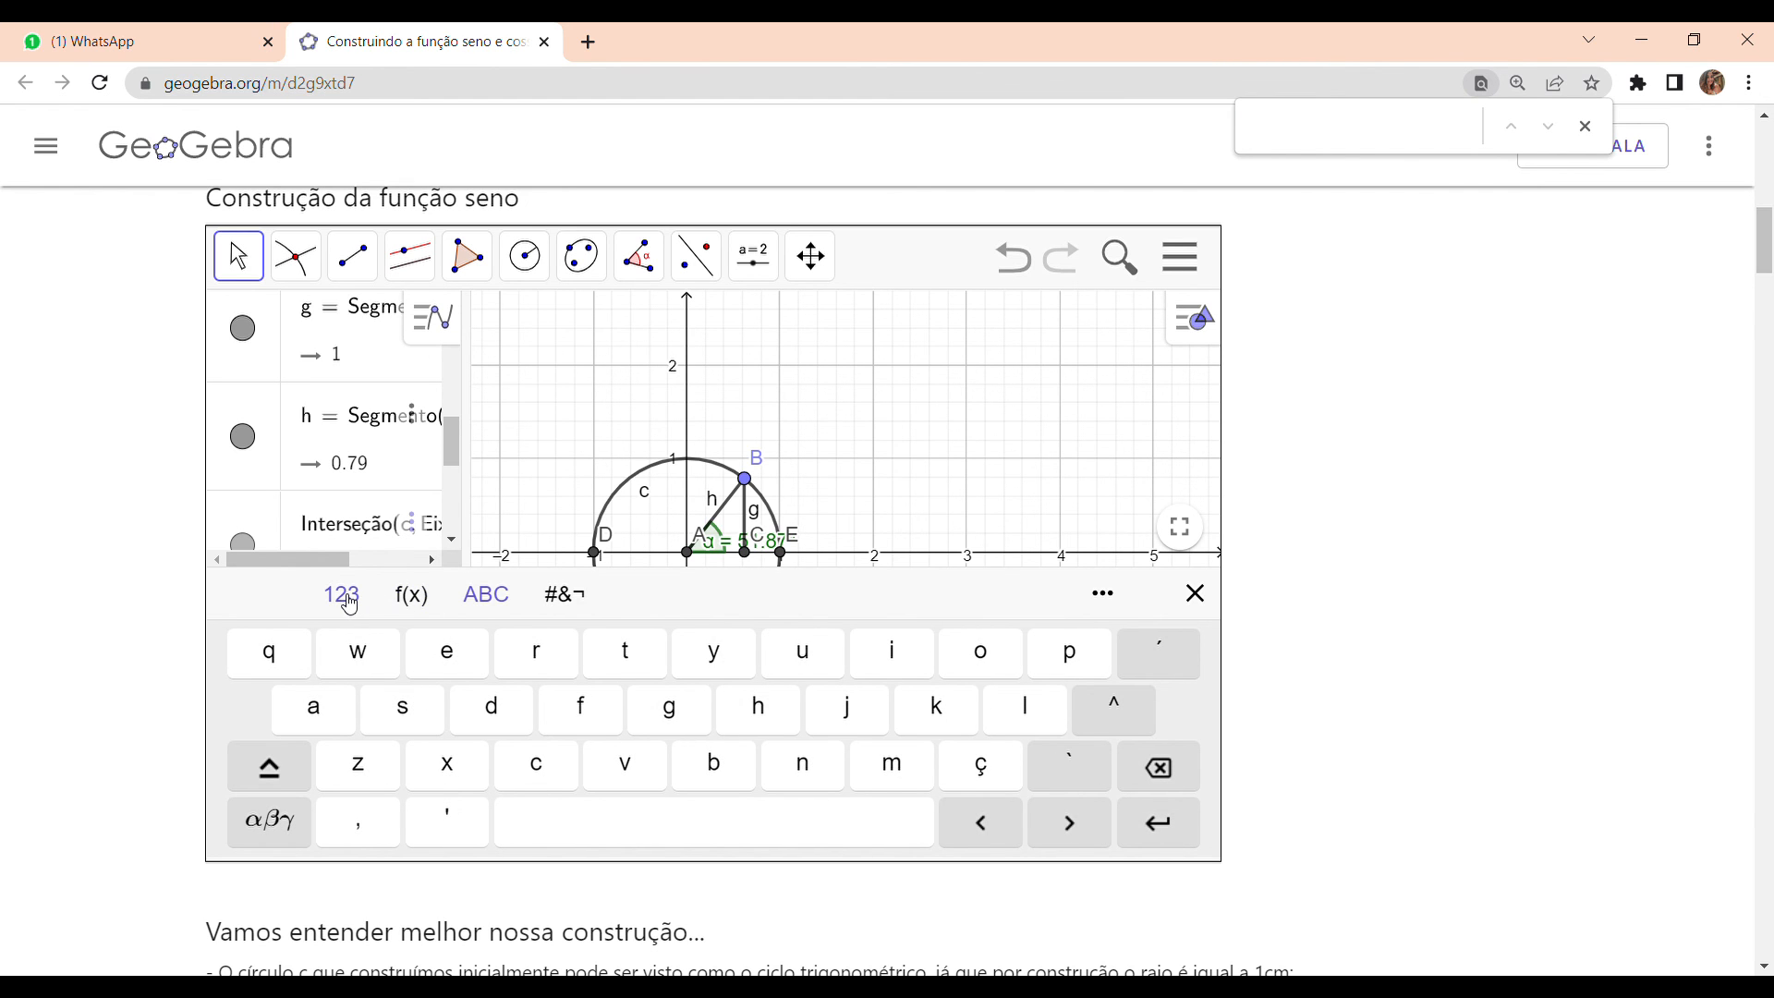
# Complete the expression with y(B) as the y-coordinate, create the point (α, y(B)), and close the on-screen keyboard
pyautogui.click(713, 657)
pyautogui.click(268, 820)
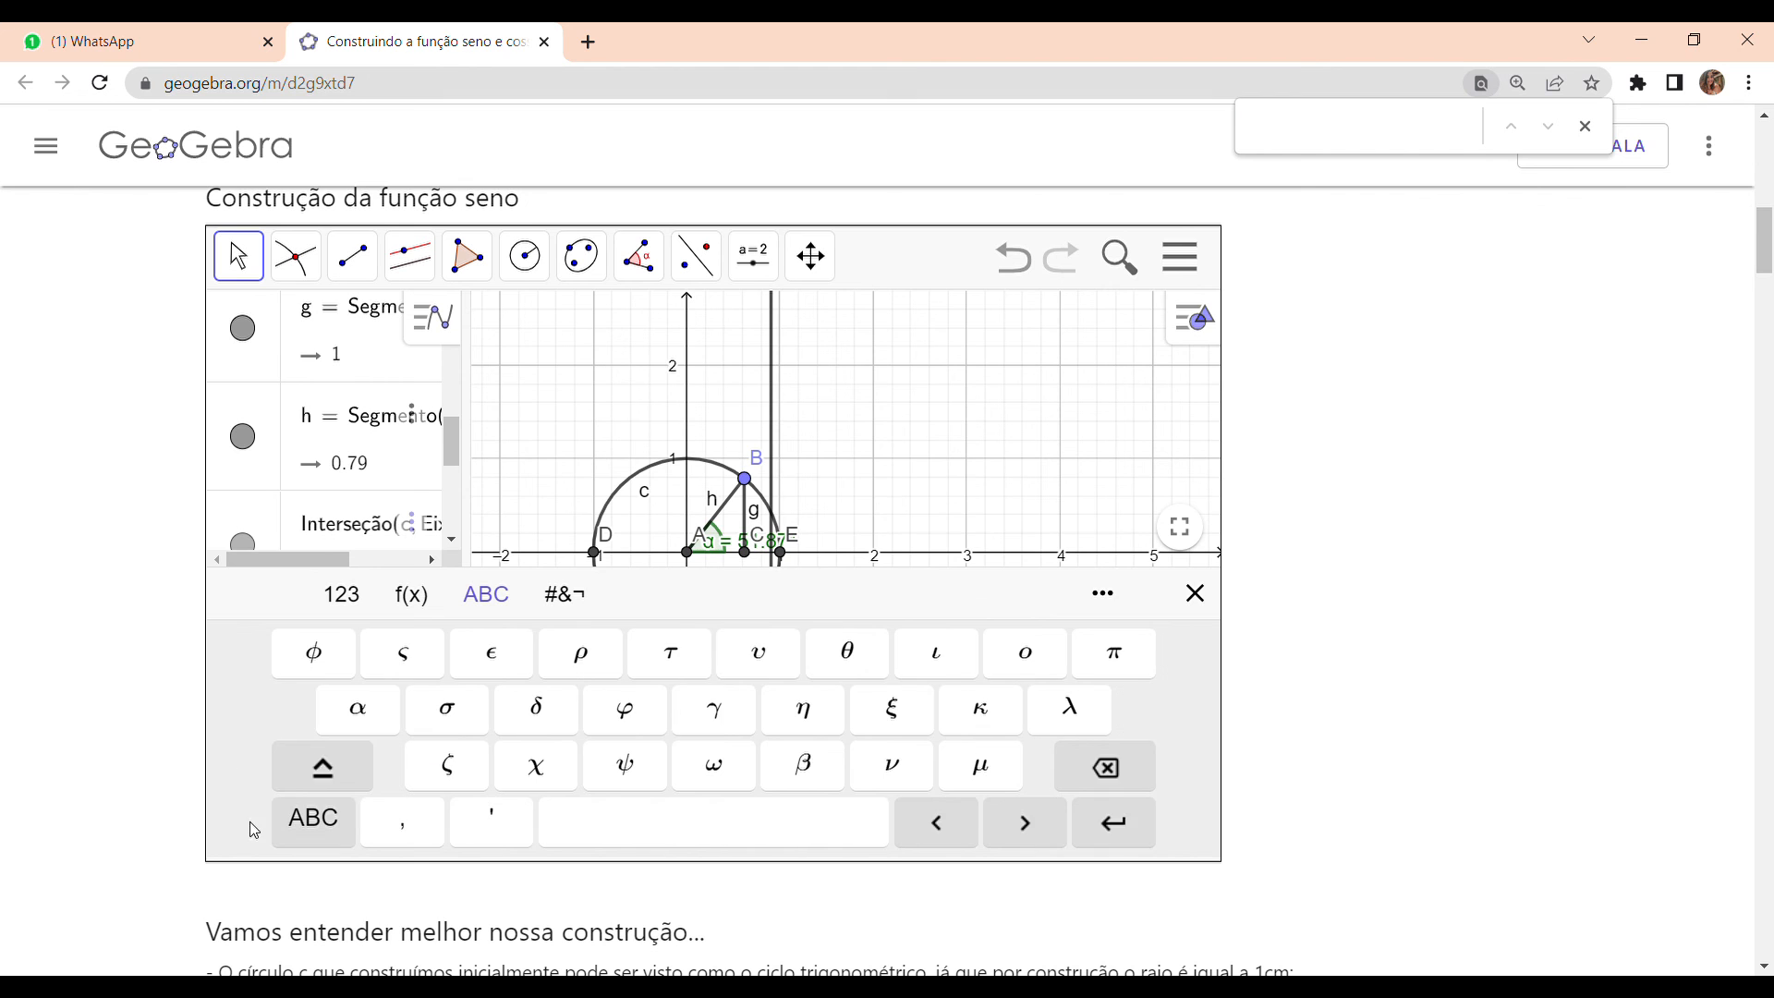
pyautogui.click(356, 595)
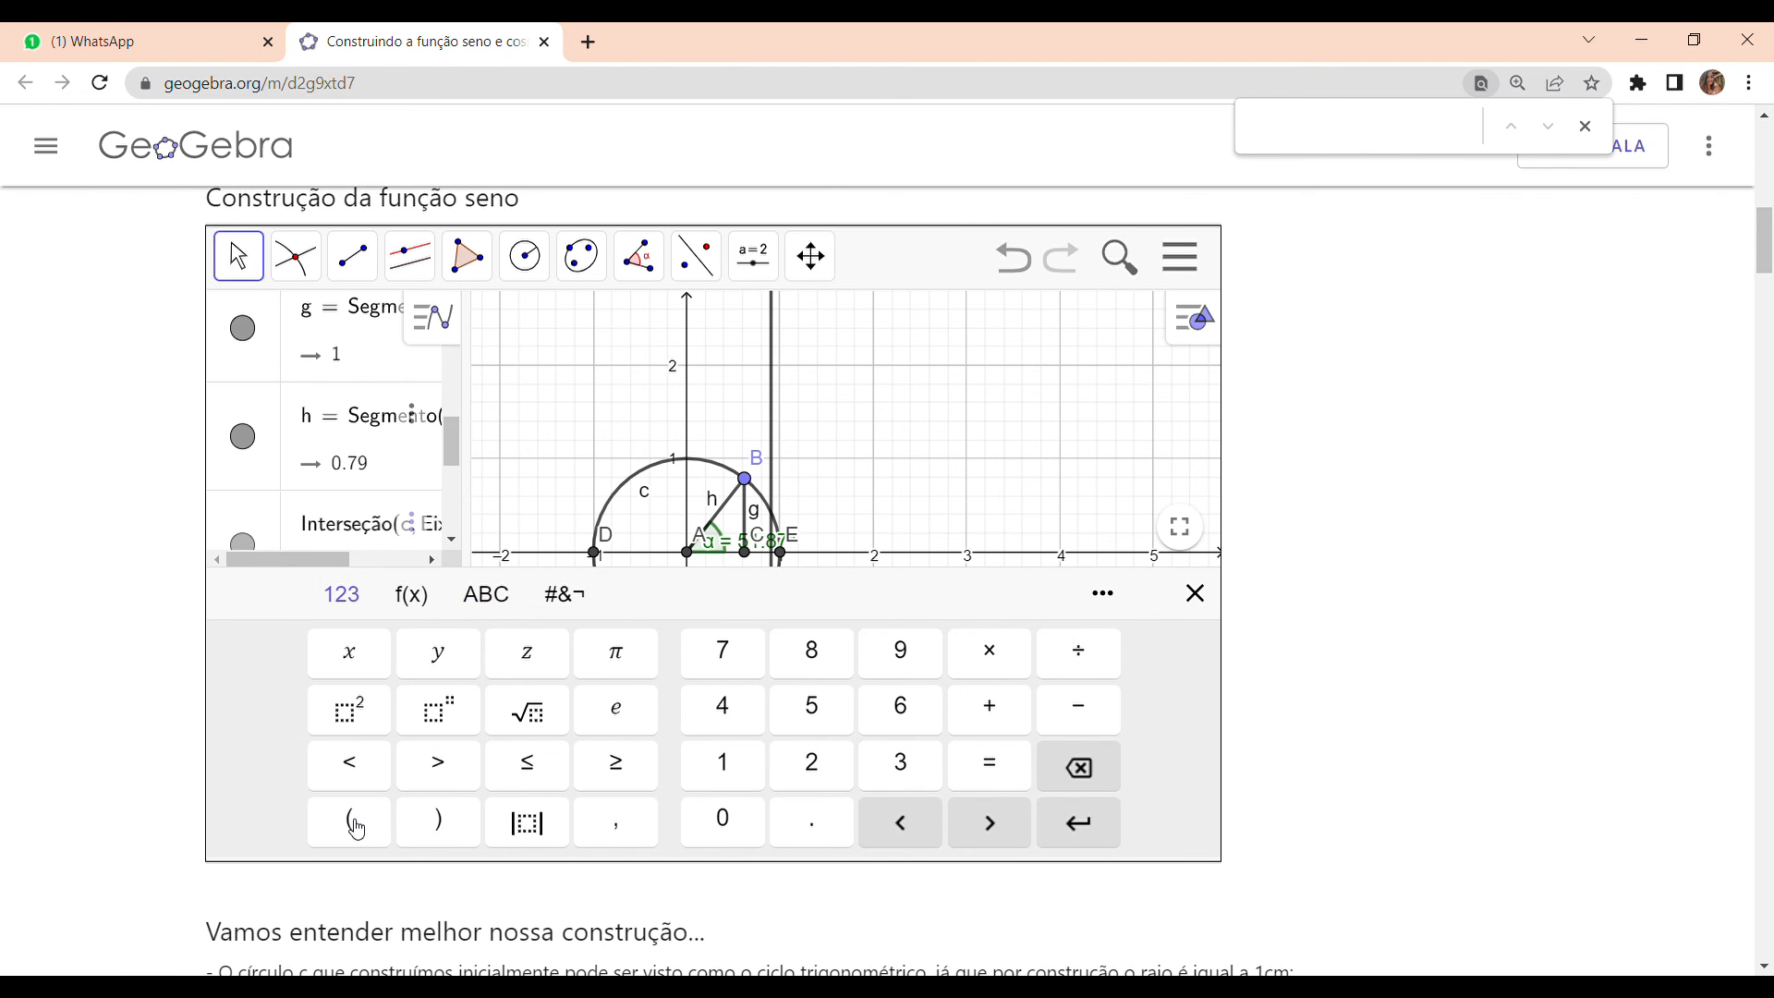
pyautogui.click(500, 593)
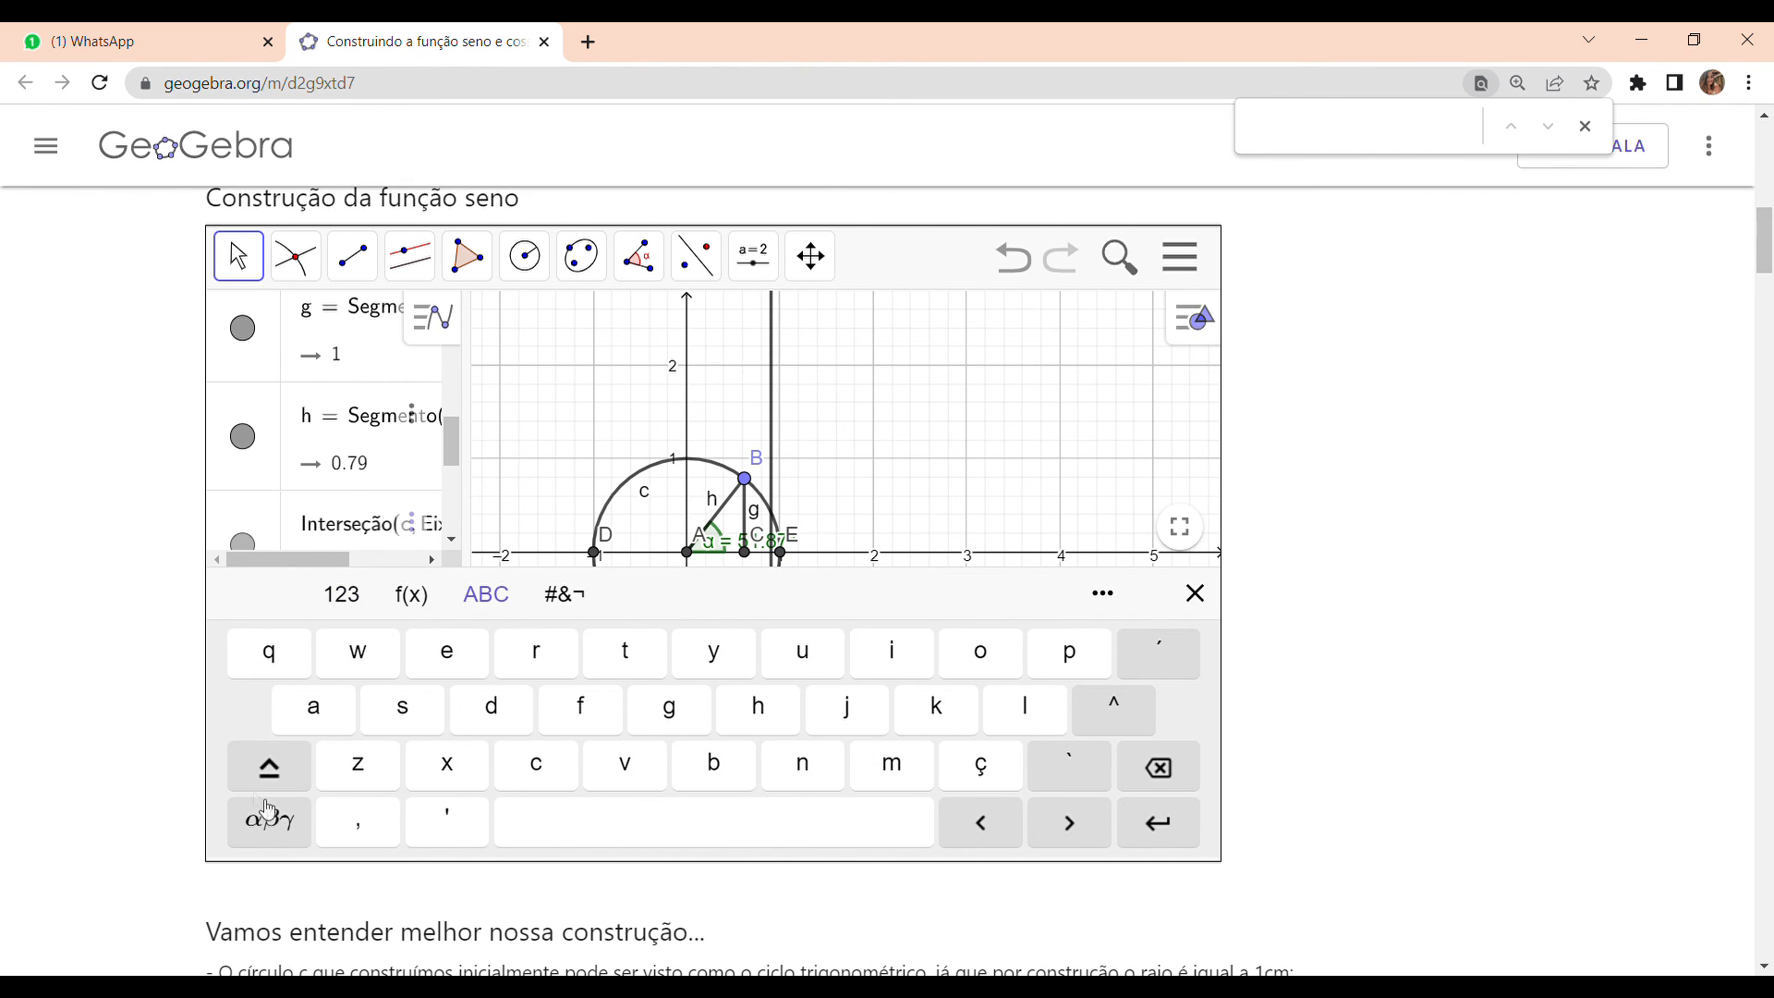
pyautogui.click(260, 770)
pyautogui.click(706, 778)
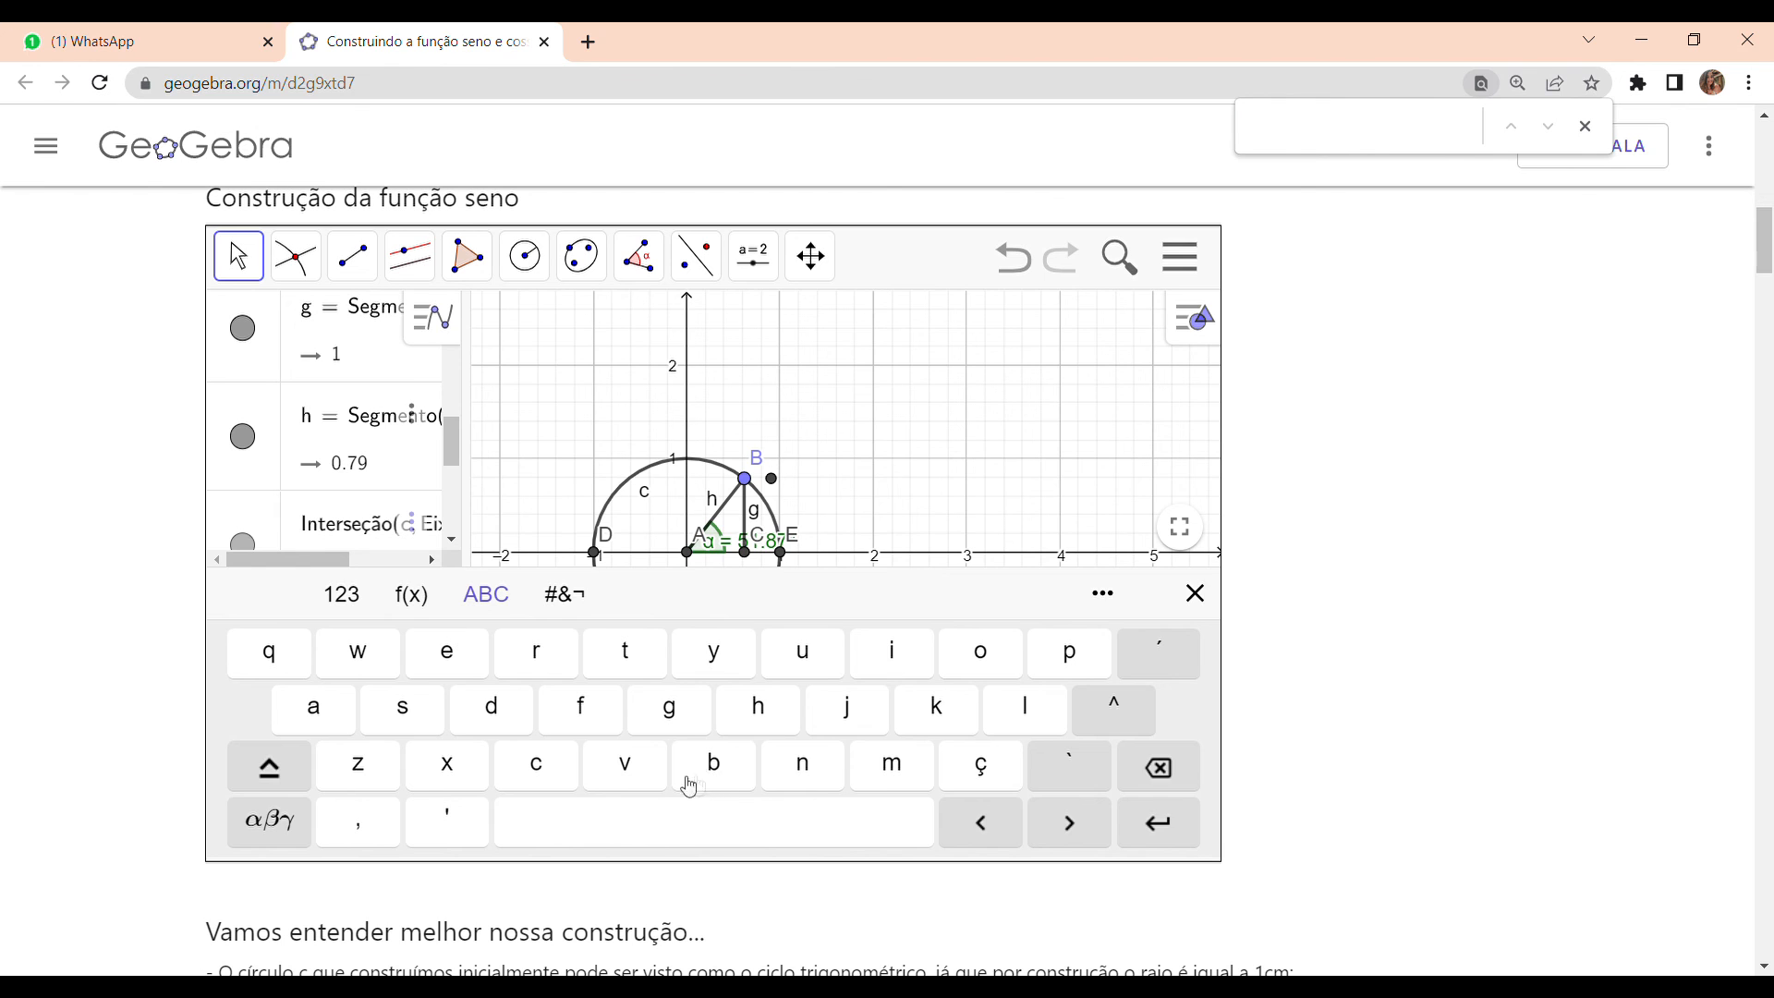
pyautogui.click(263, 836)
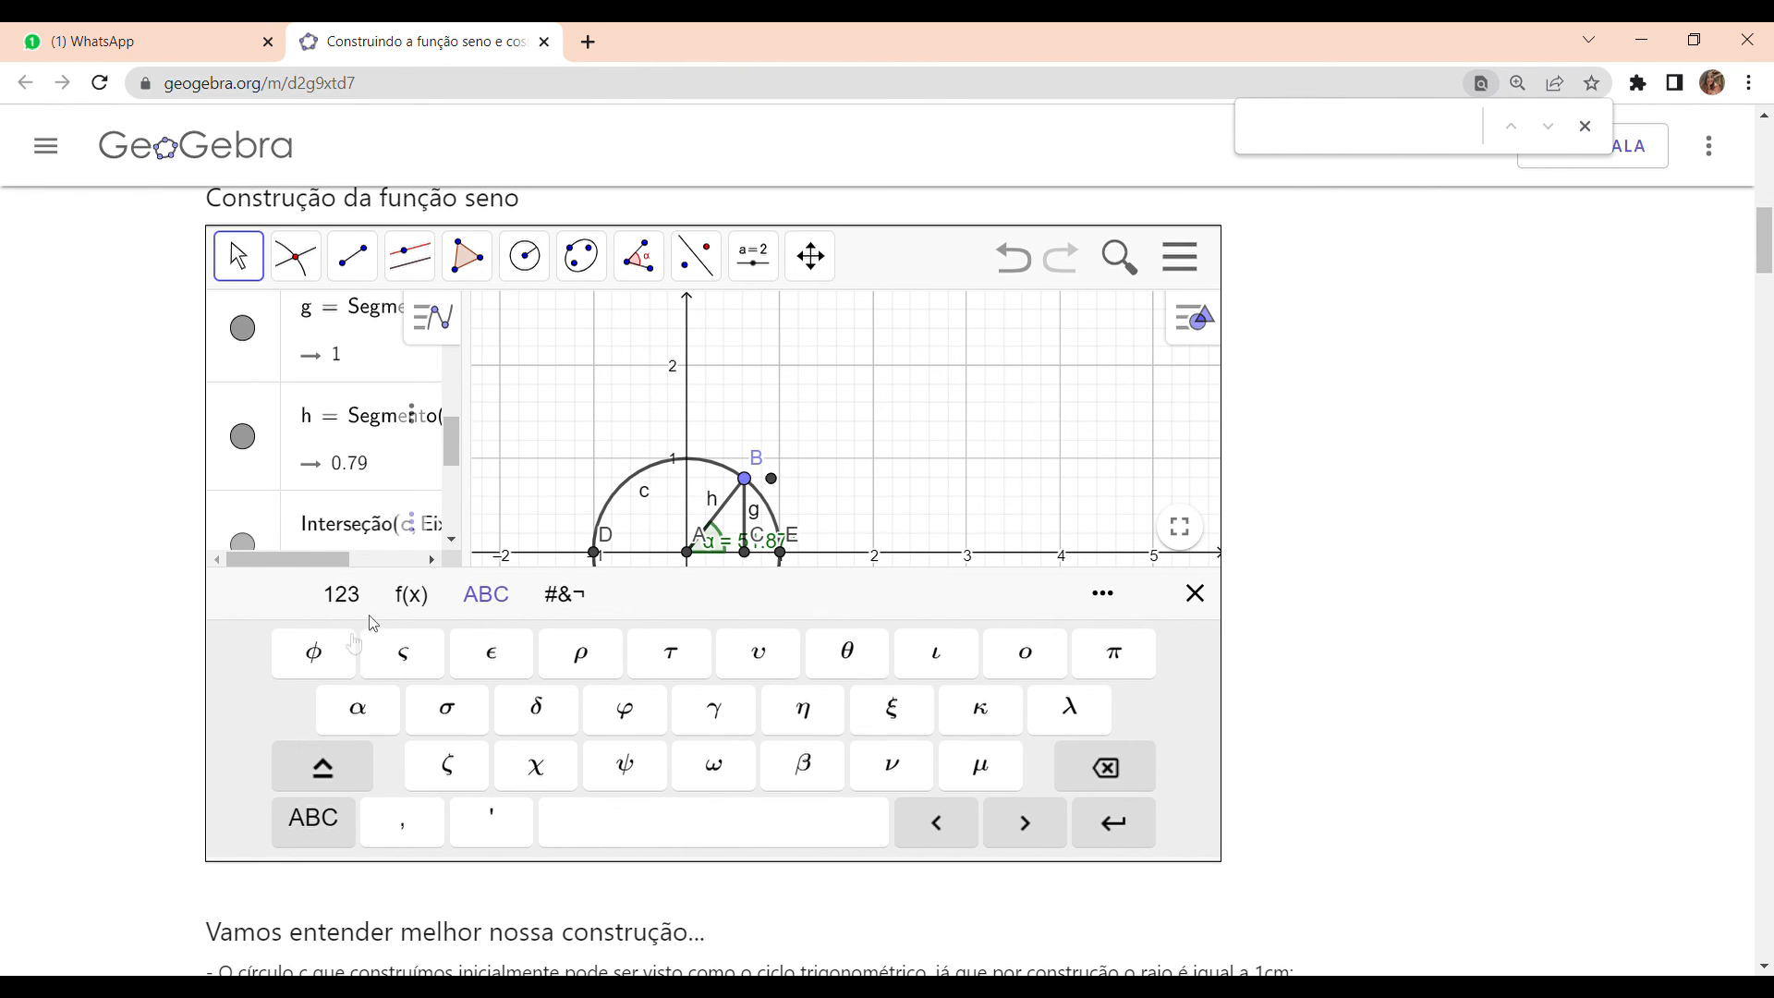
pyautogui.click(346, 599)
pyautogui.click(441, 822)
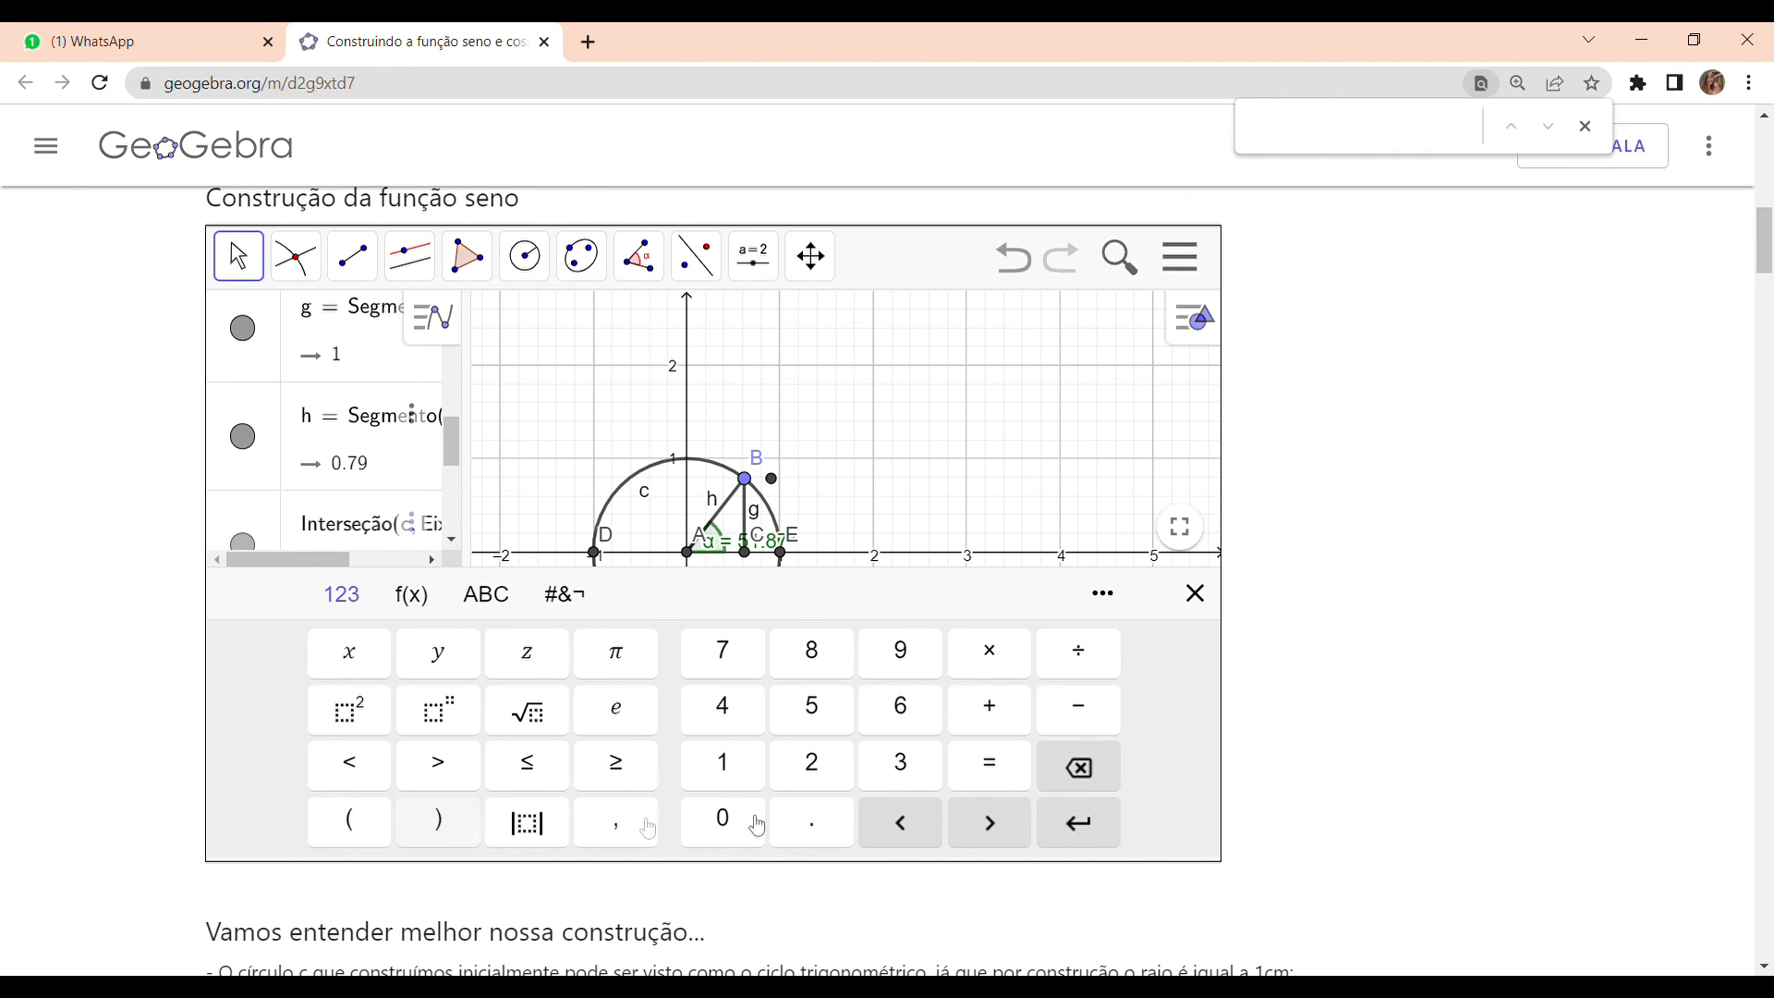
pyautogui.click(1072, 820)
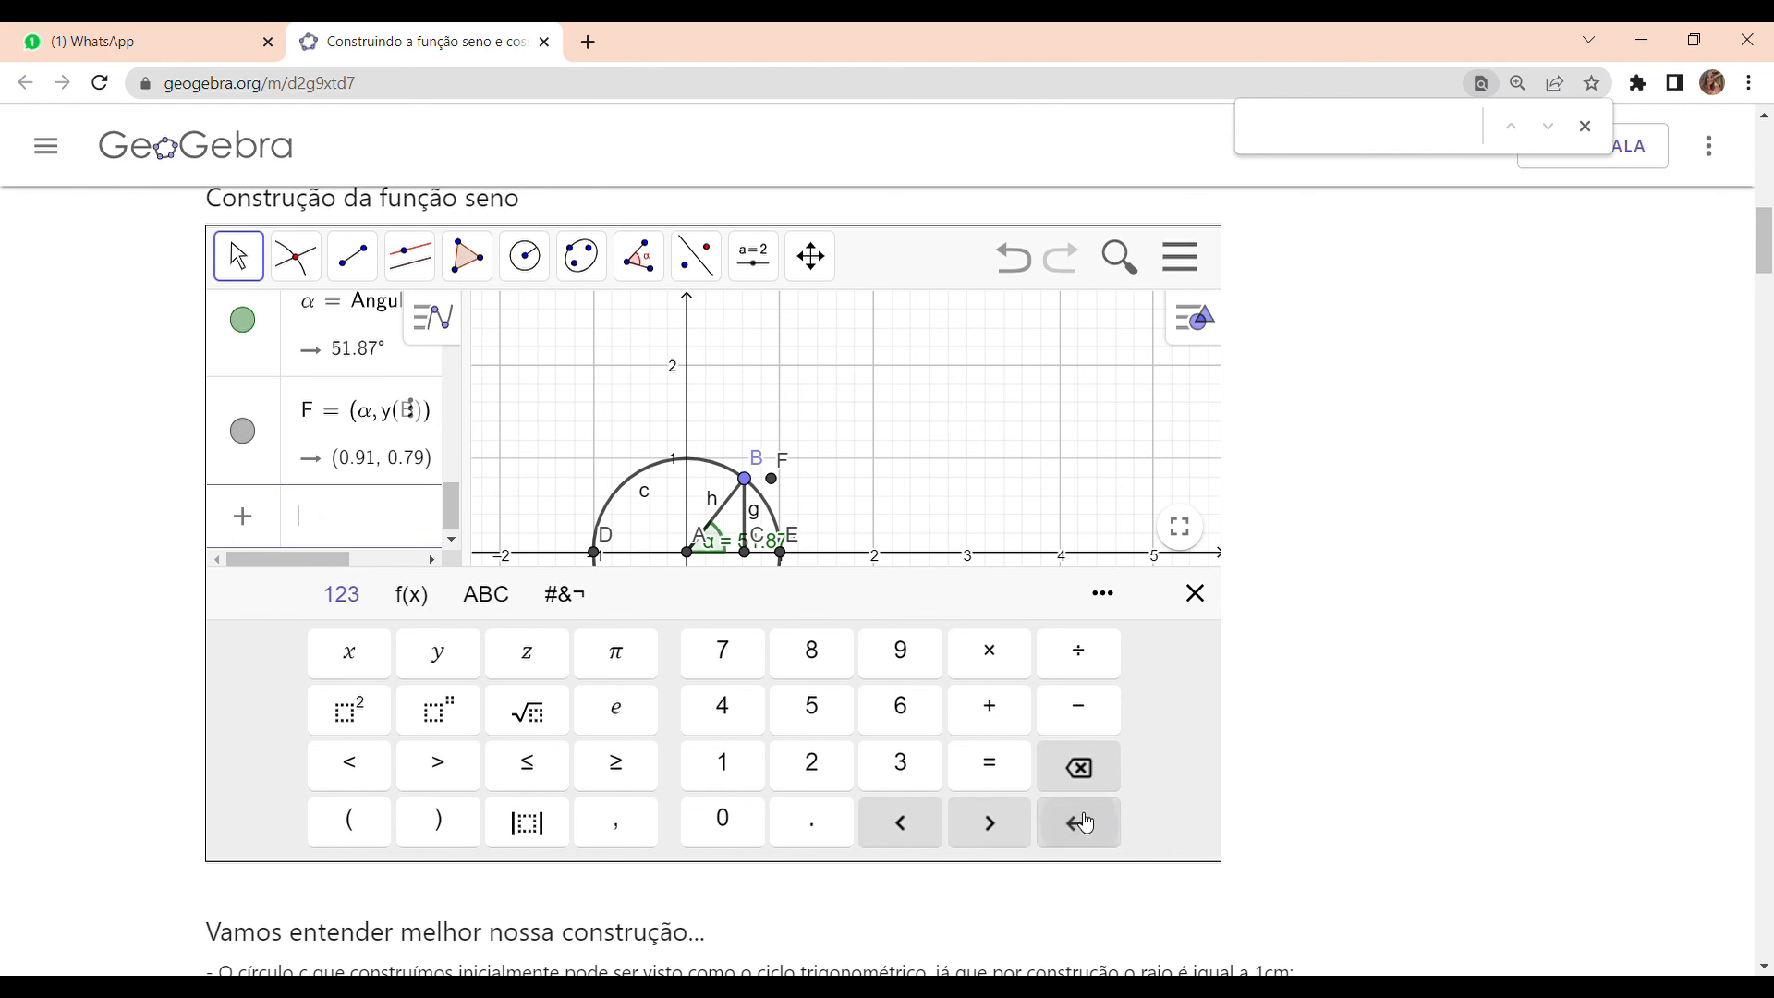
pyautogui.click(1195, 593)
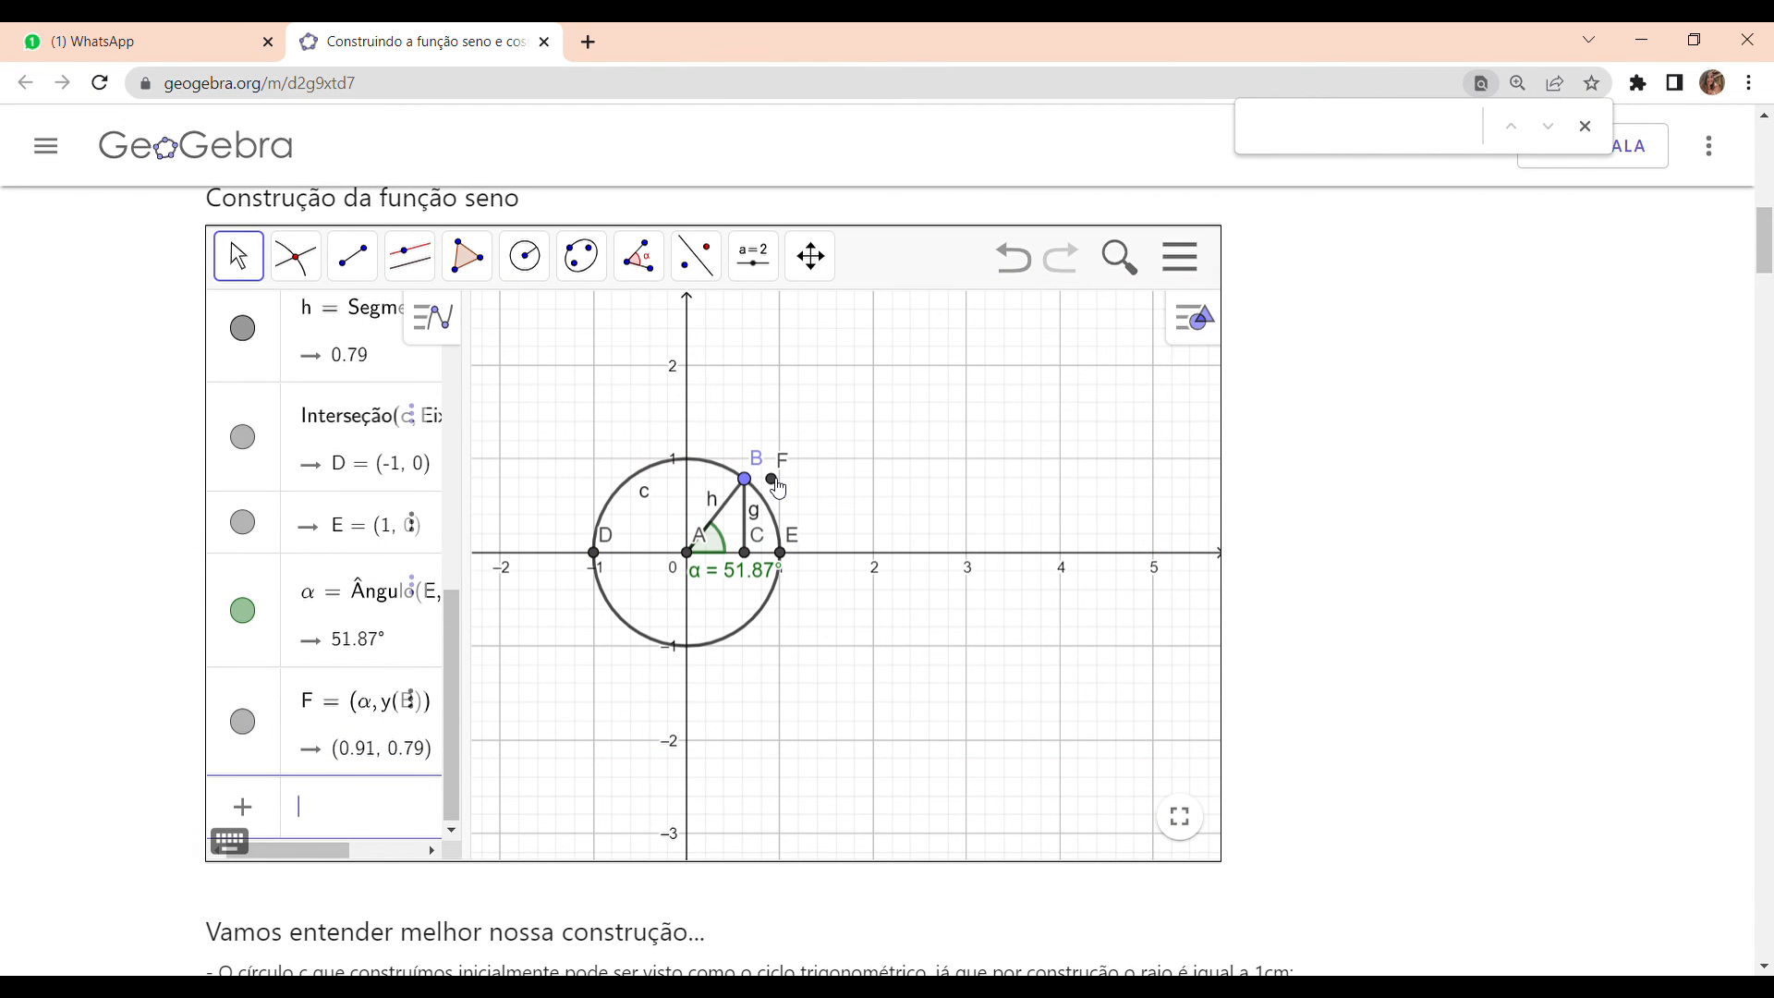
# Turn on the trace of point F and start the animation of point B around the circle
pyautogui.rightClick(774, 481)
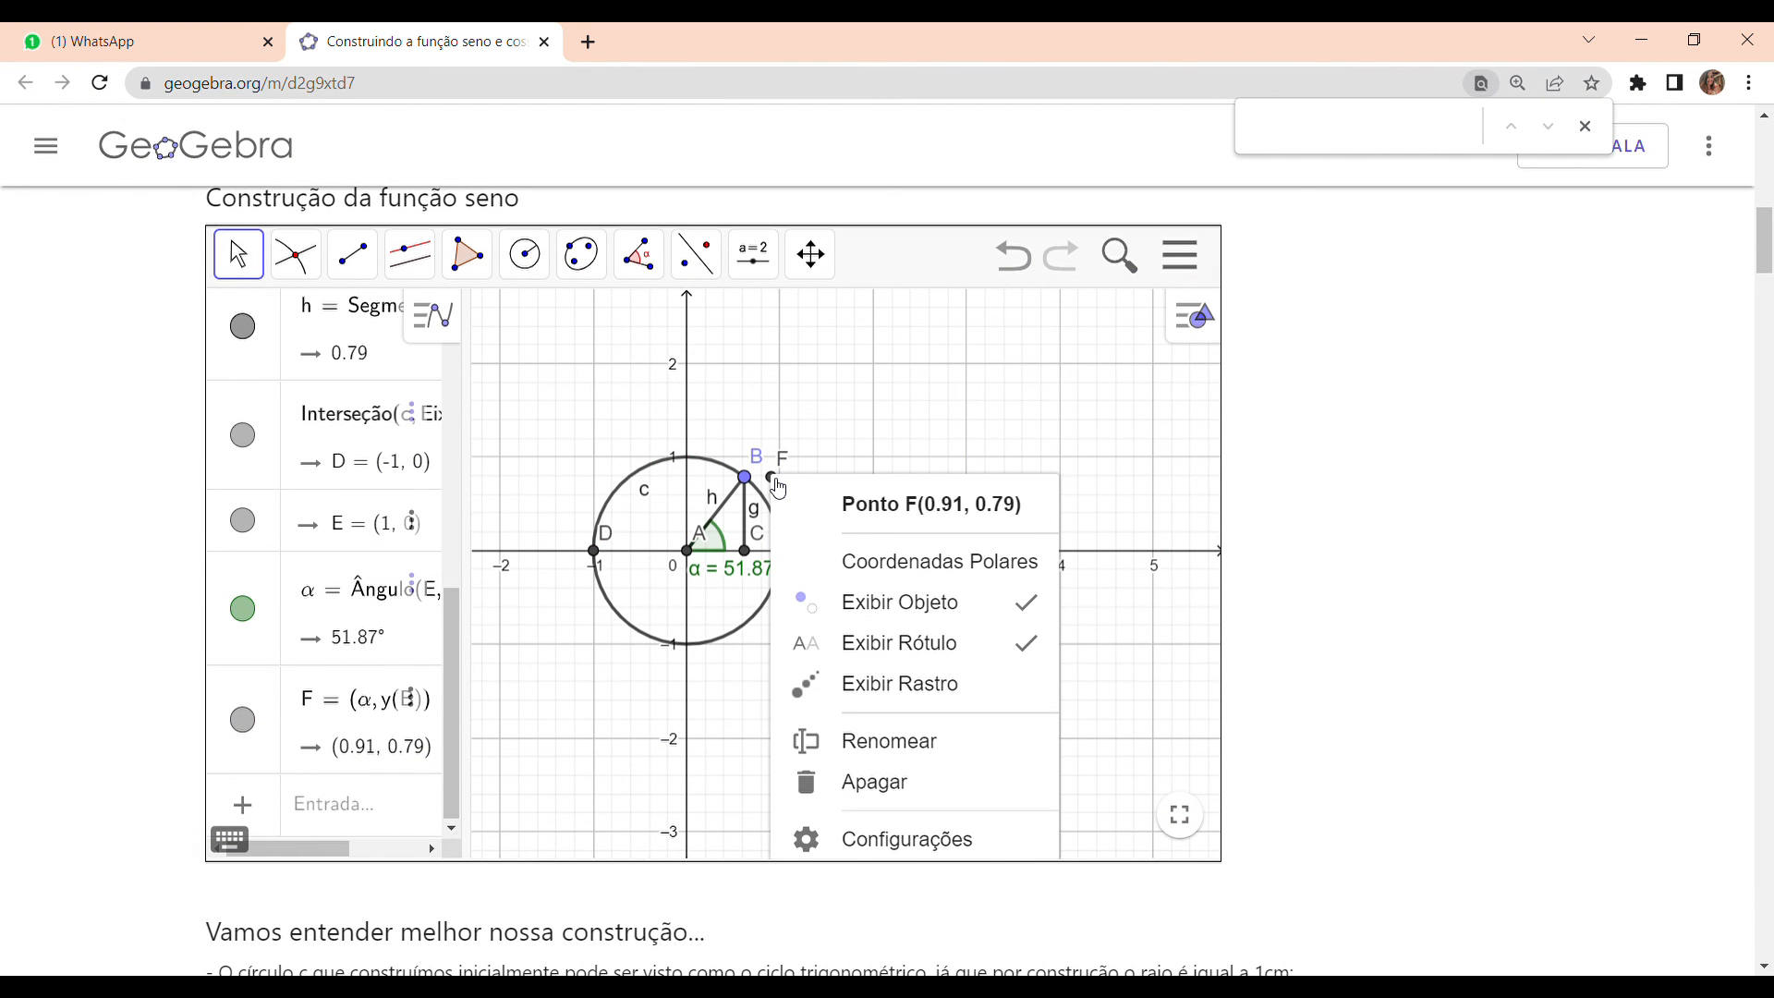
pyautogui.click(961, 686)
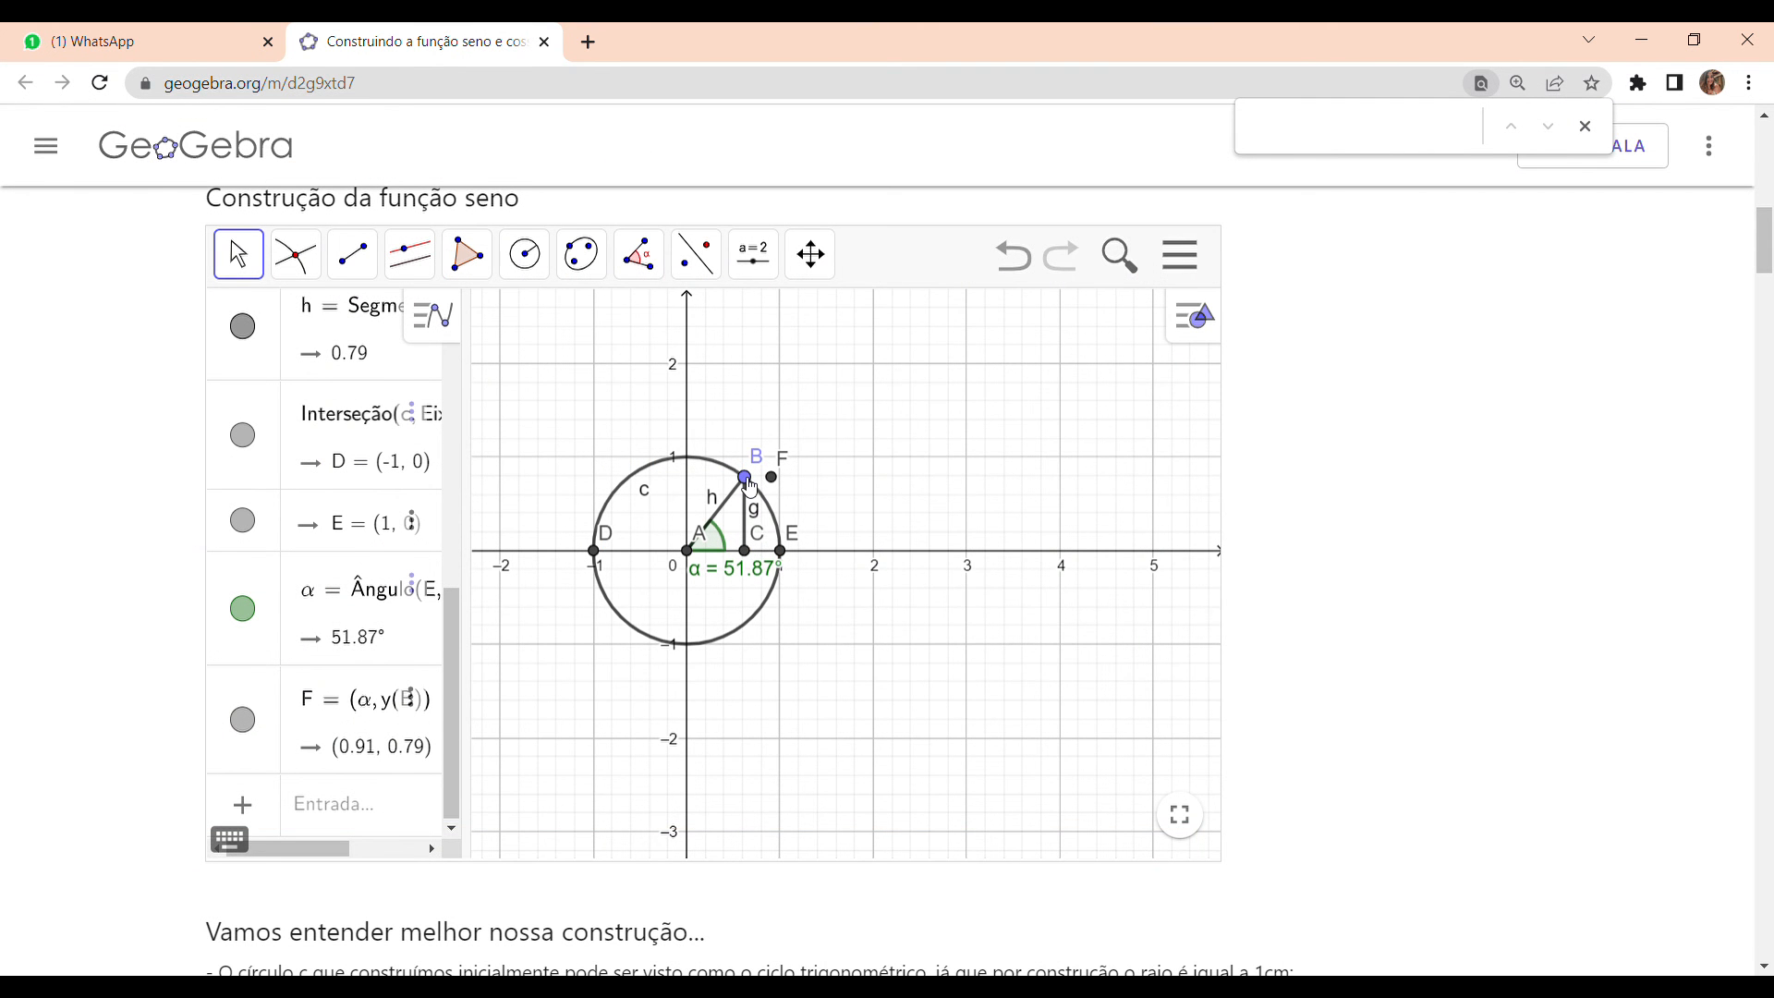
pyautogui.rightClick(749, 485)
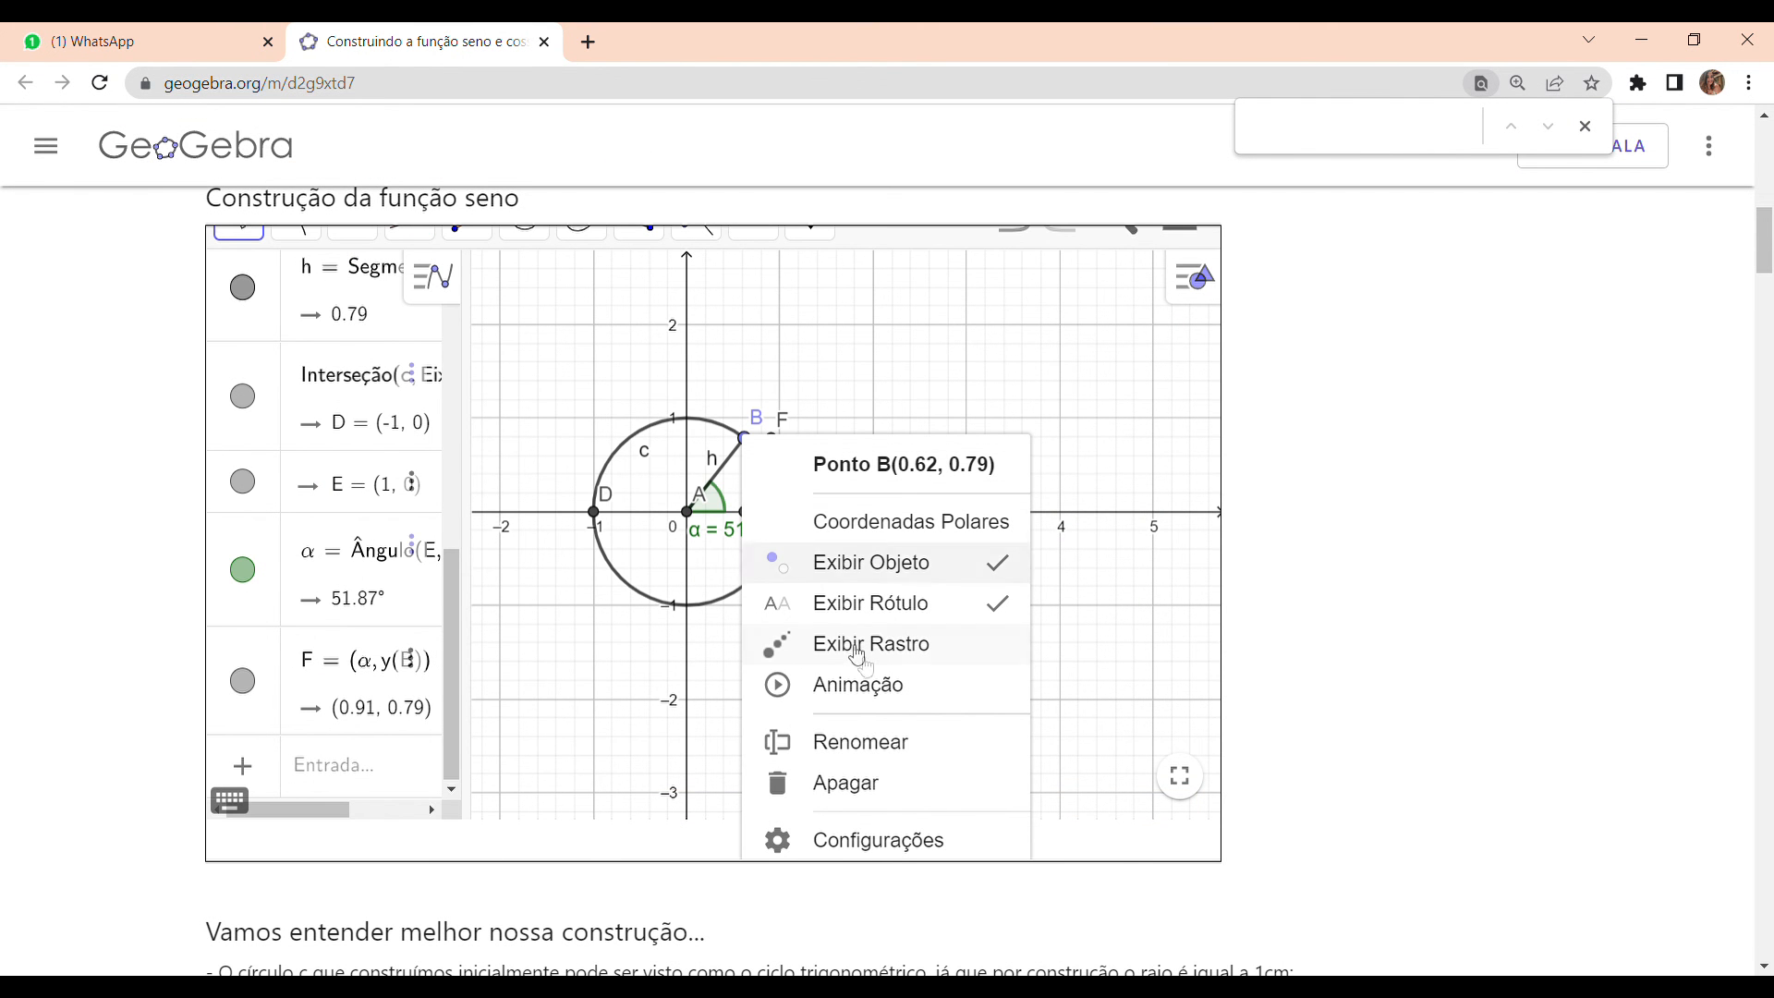
pyautogui.click(884, 698)
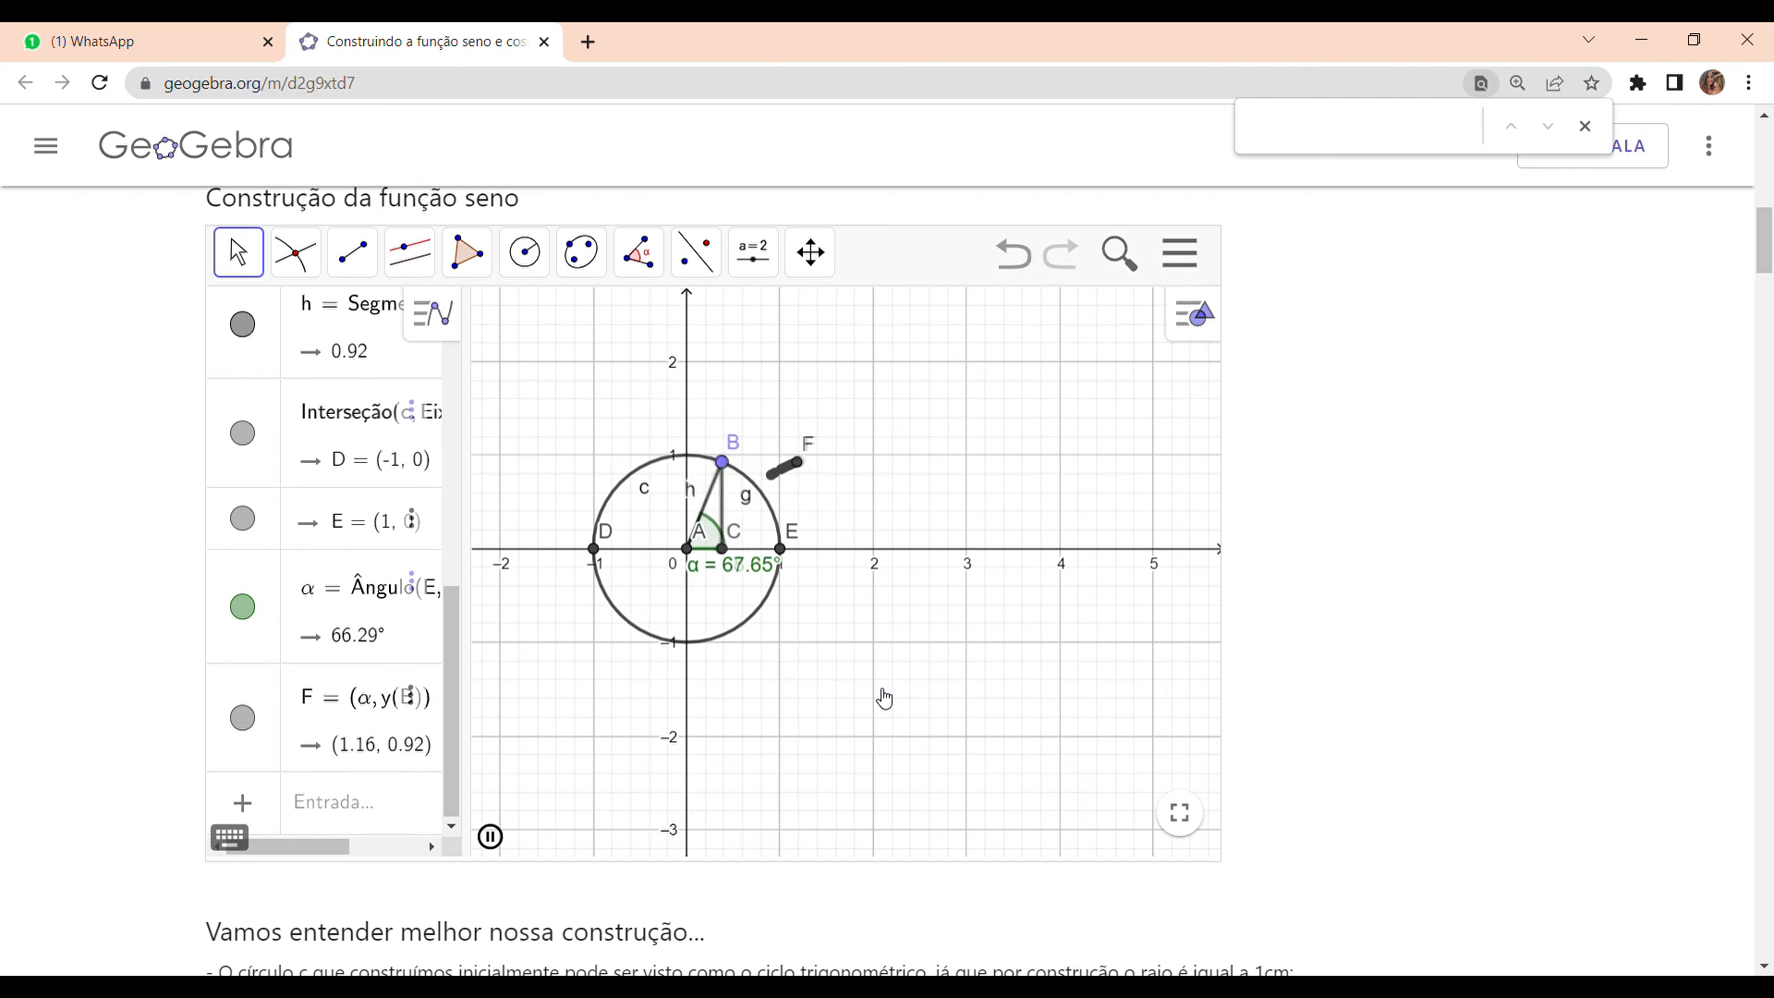